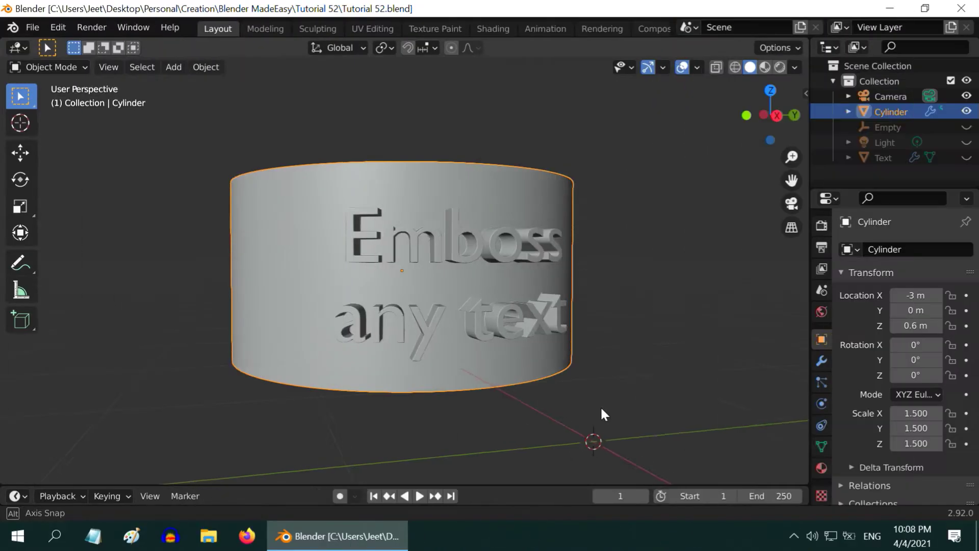
Step: Start a new General scene and delete the default cube
middle_drag(601, 409, 633, 409)
scroll(515, 398, up, 3)
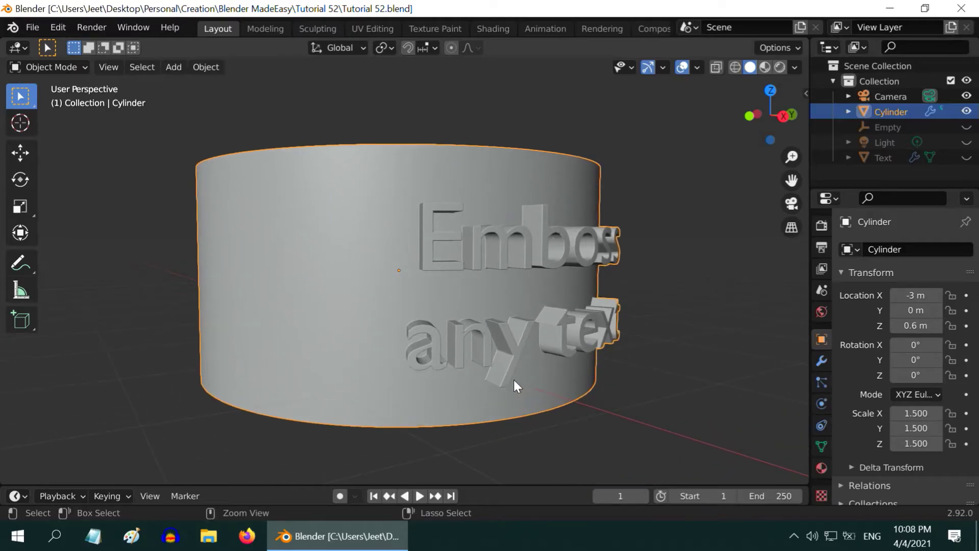
click(32, 27)
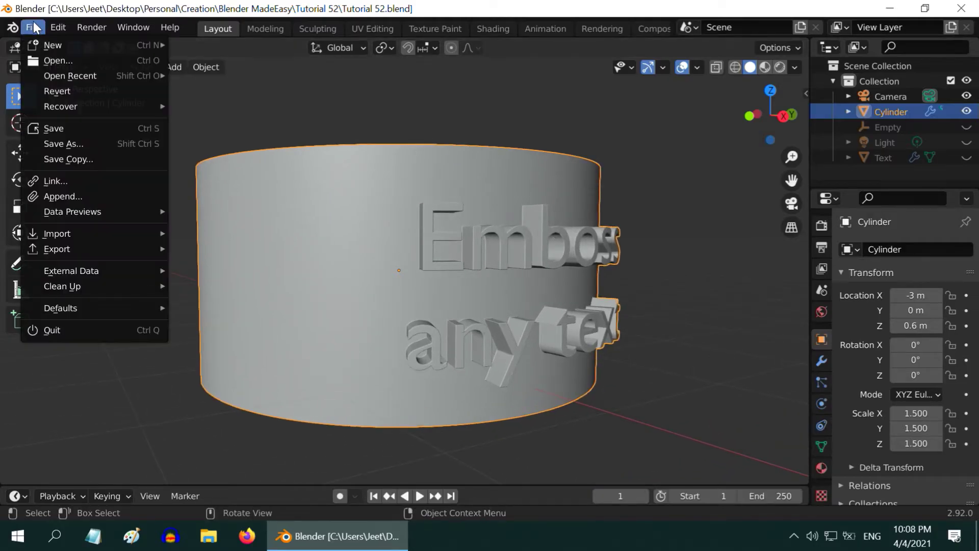
mouse_move(47, 44)
click(199, 42)
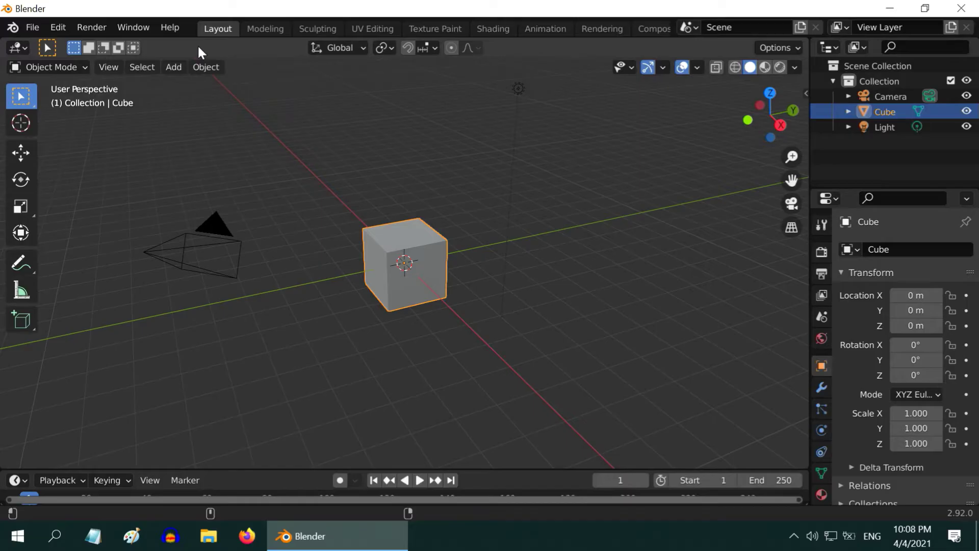
key(x)
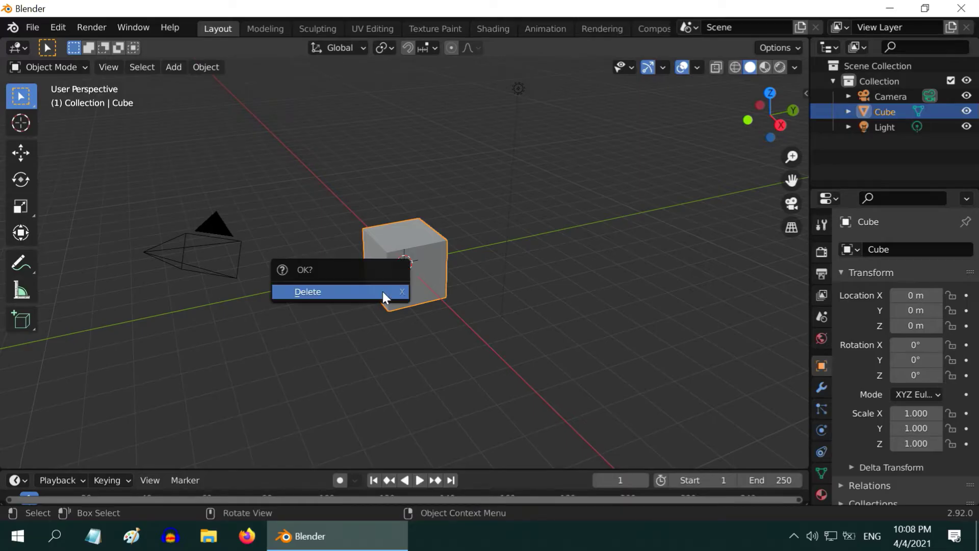
click(382, 292)
Step: Add a cylinder mesh to the scene
click(173, 68)
mouse_move(179, 85)
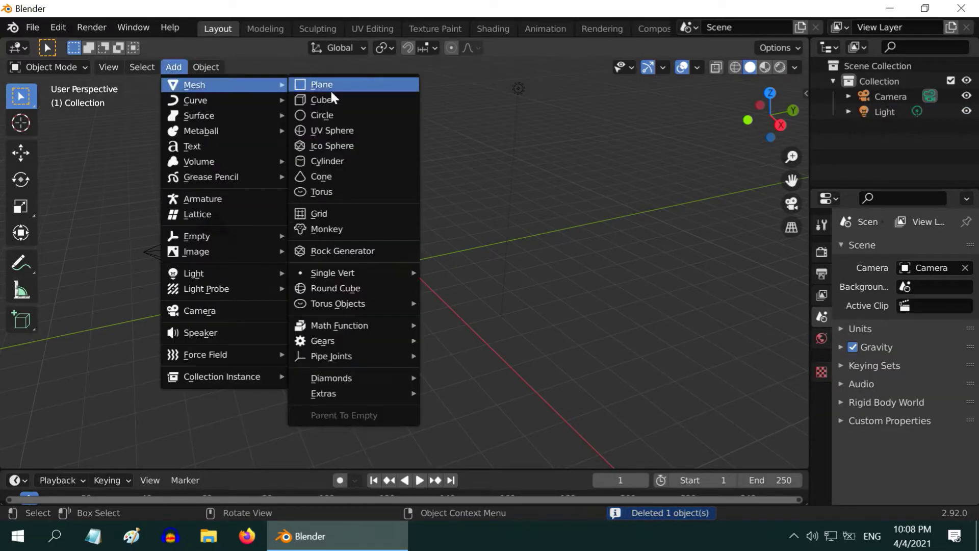
click(344, 158)
scroll(405, 296, up, 4)
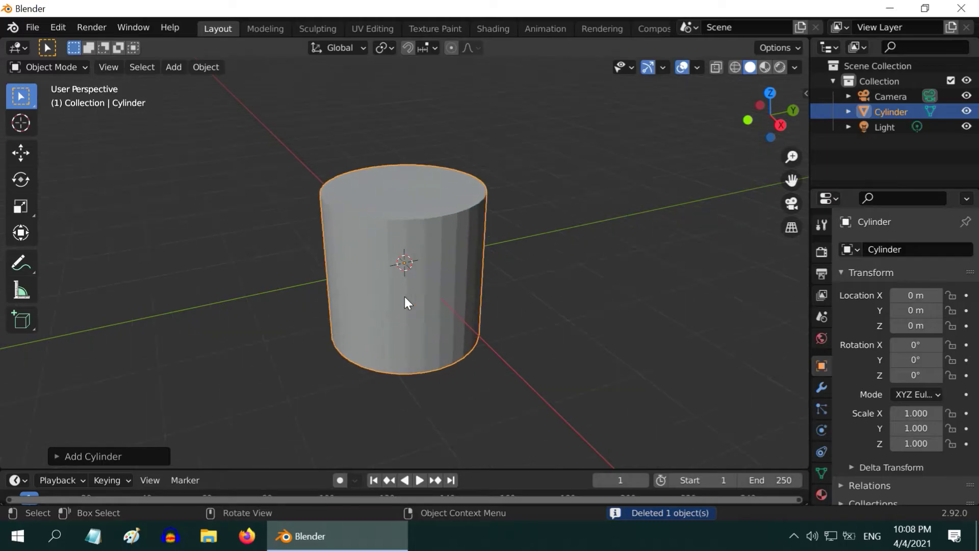
middle_drag(418, 343, 481, 330)
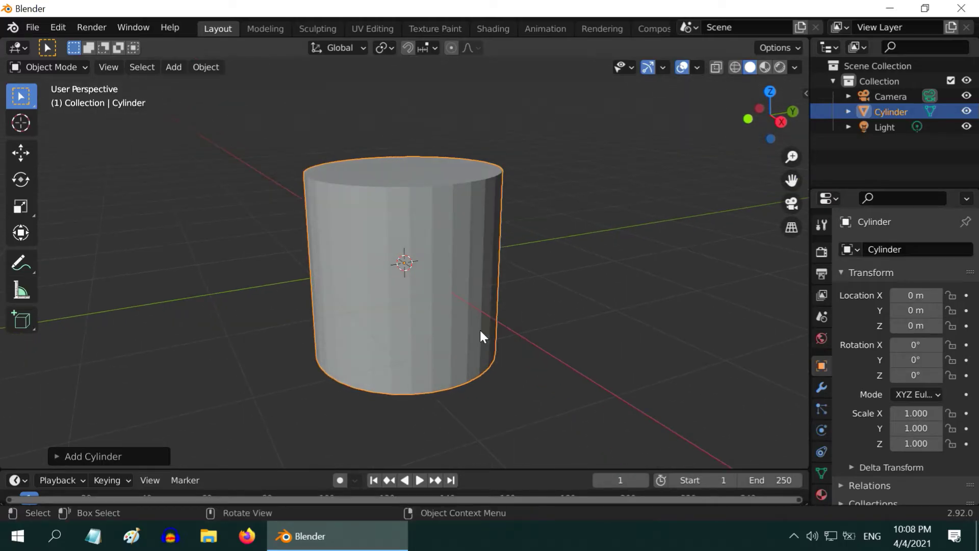
Step: Add an Edge Split modifier to the cylinder and apply it
click(819, 385)
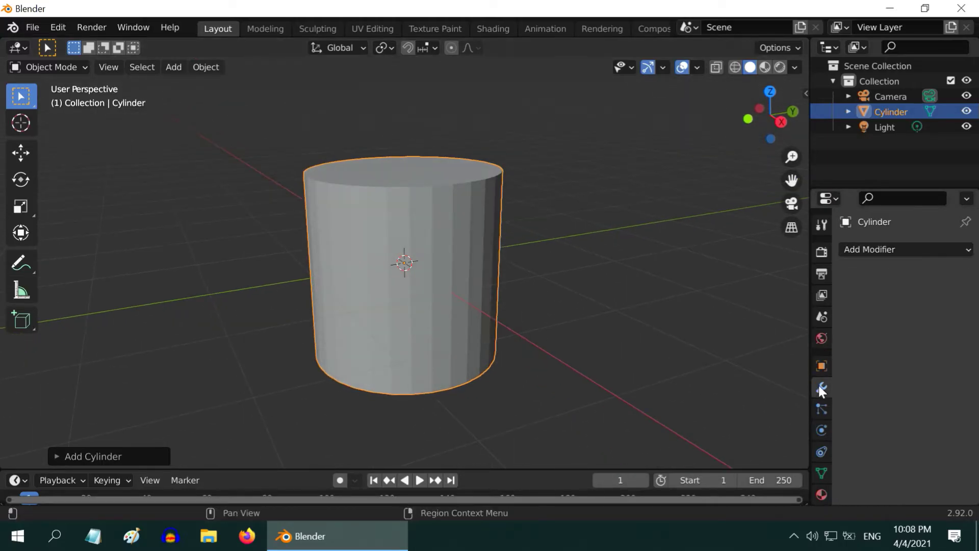
click(861, 250)
click(663, 377)
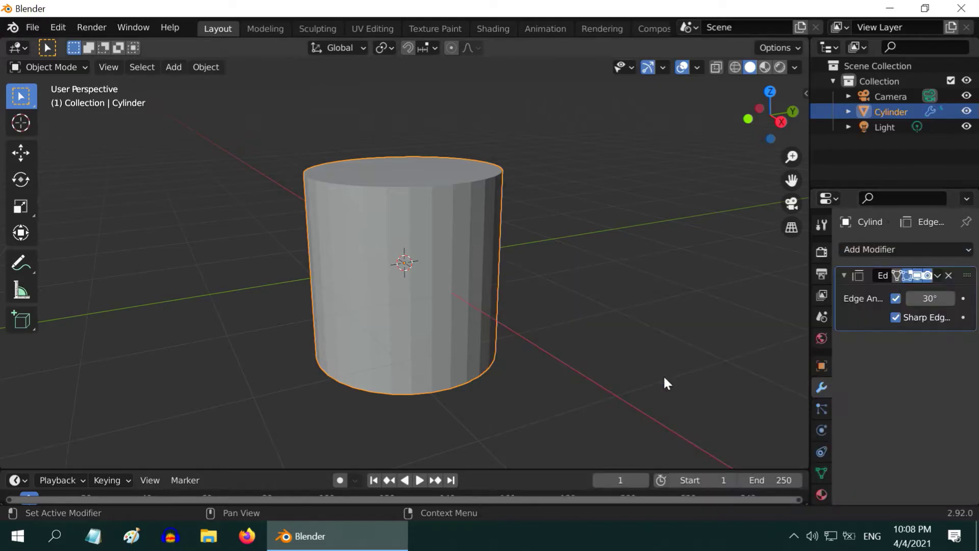
click(935, 275)
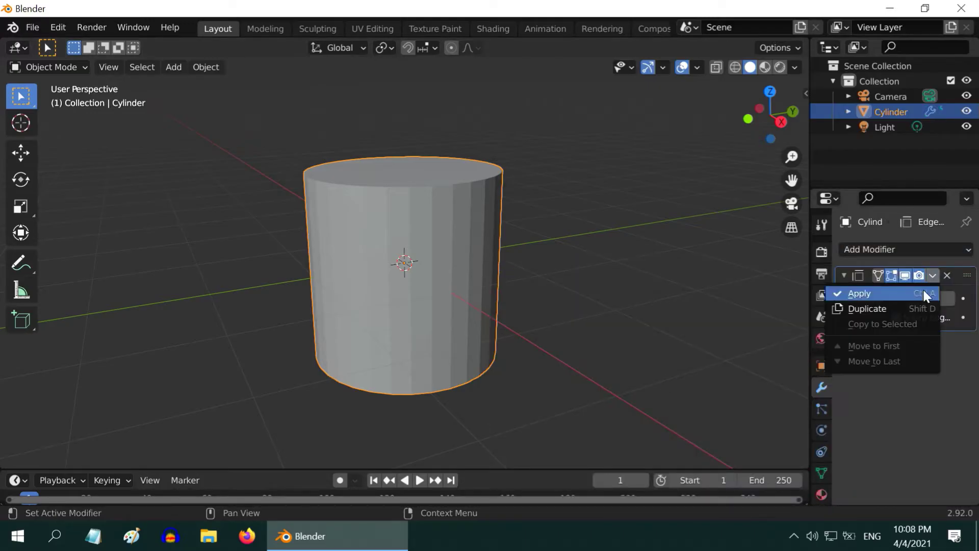
click(923, 289)
Step: Add a Subdivision Surface modifier to the cylinder and apply it
click(887, 250)
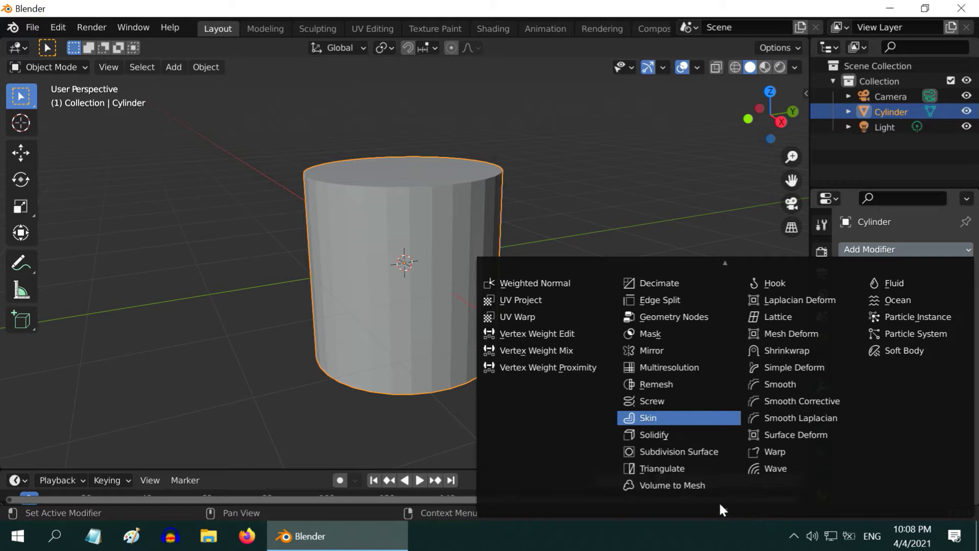
click(703, 452)
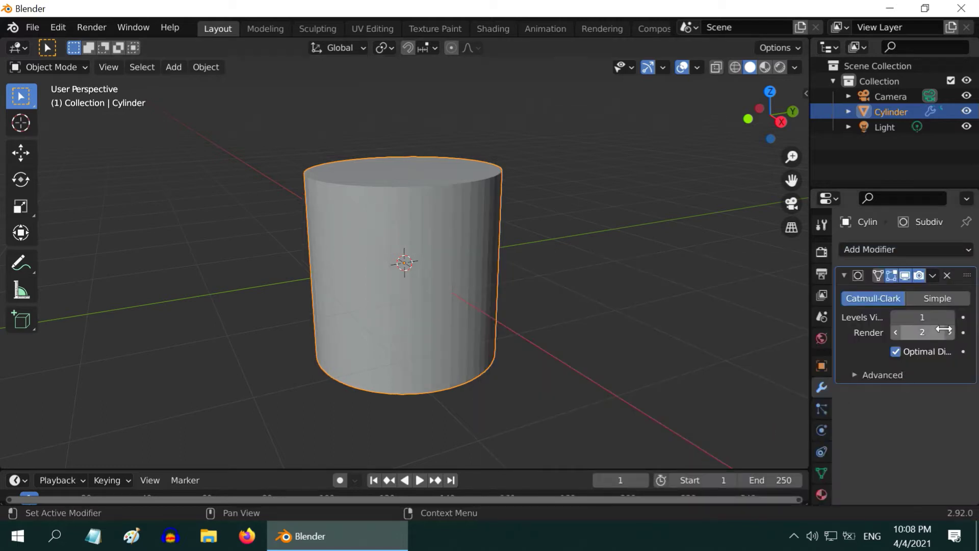
click(933, 275)
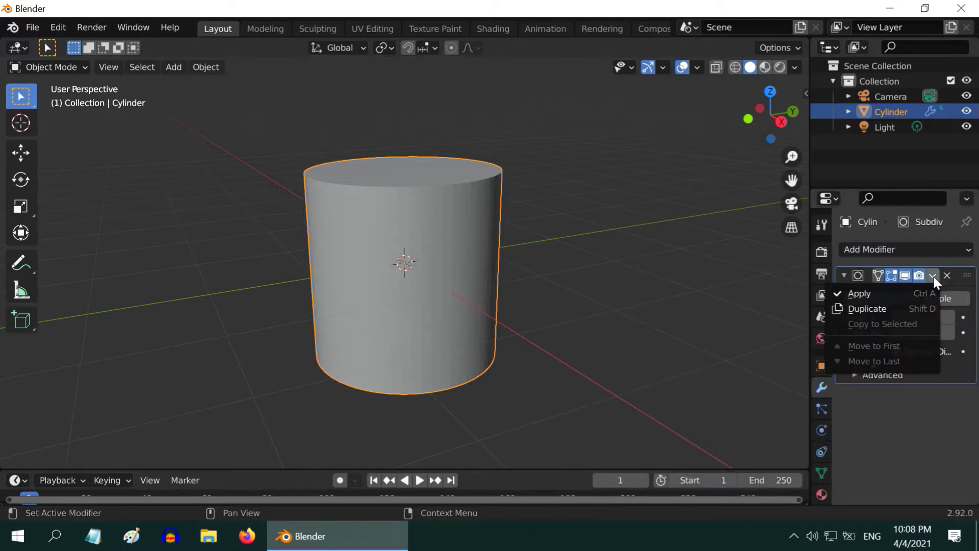
click(905, 290)
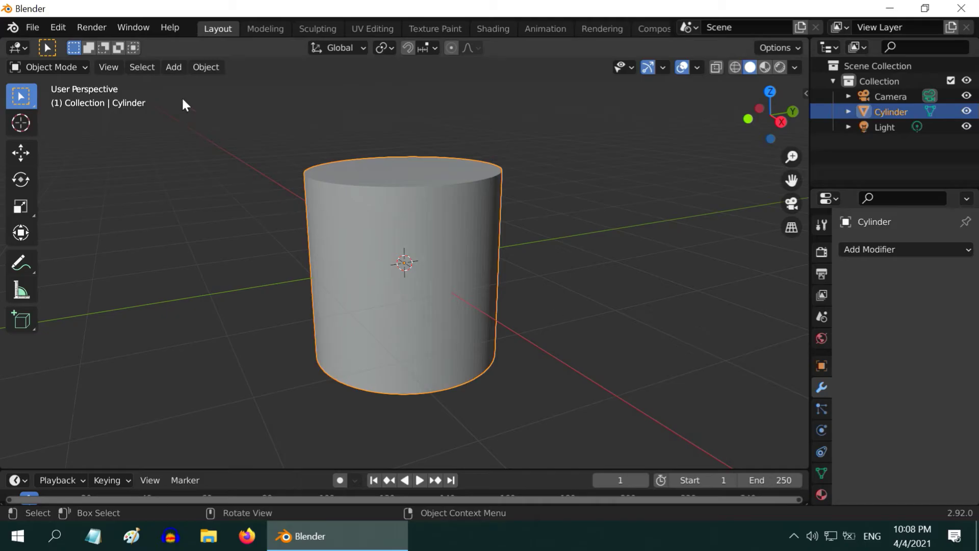
Step: Add a Text object and set its Rotation X and Z to 90°
click(173, 68)
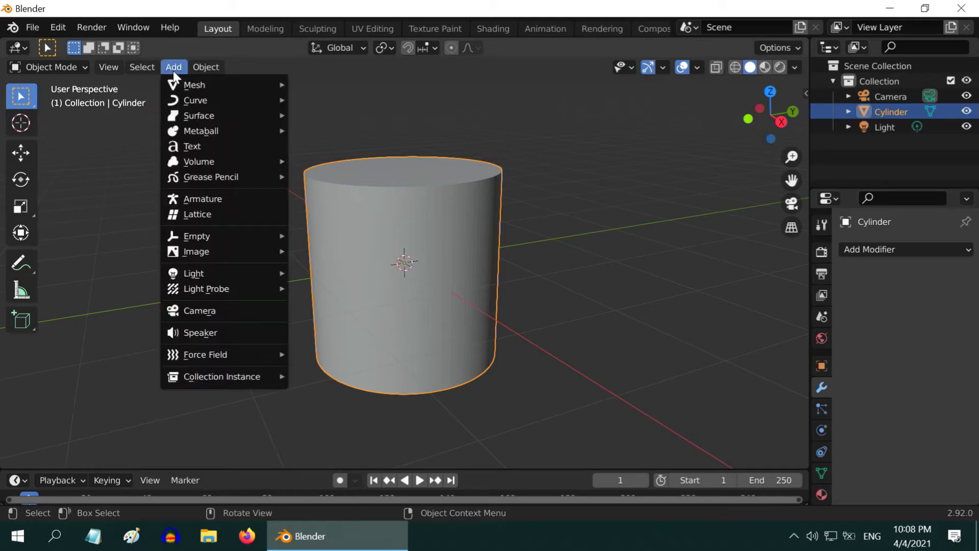
click(201, 147)
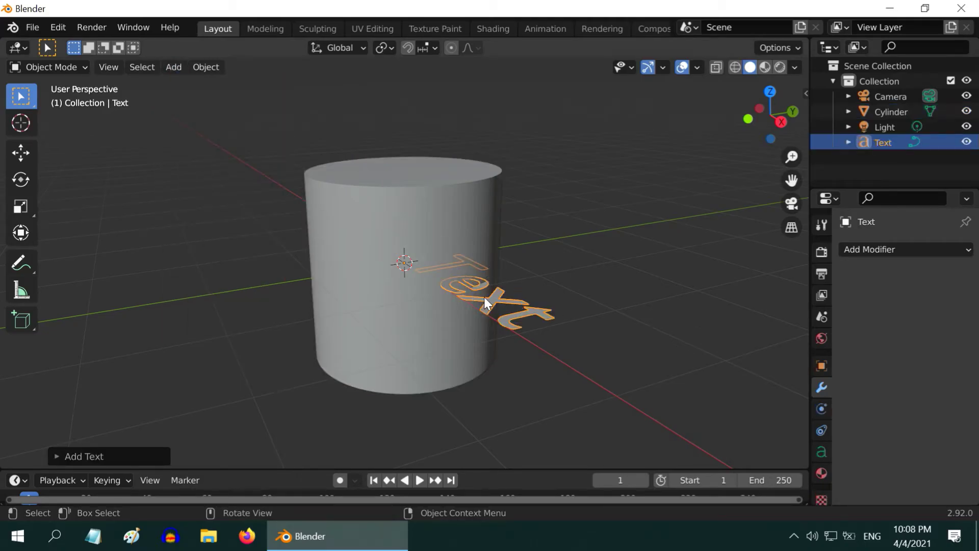
click(820, 363)
double_click(910, 347)
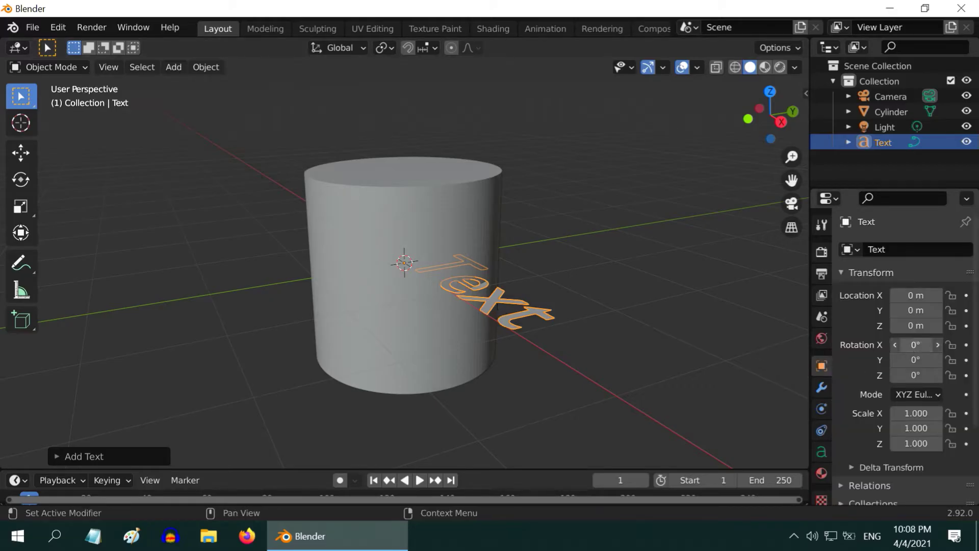
text(90)
key(Return)
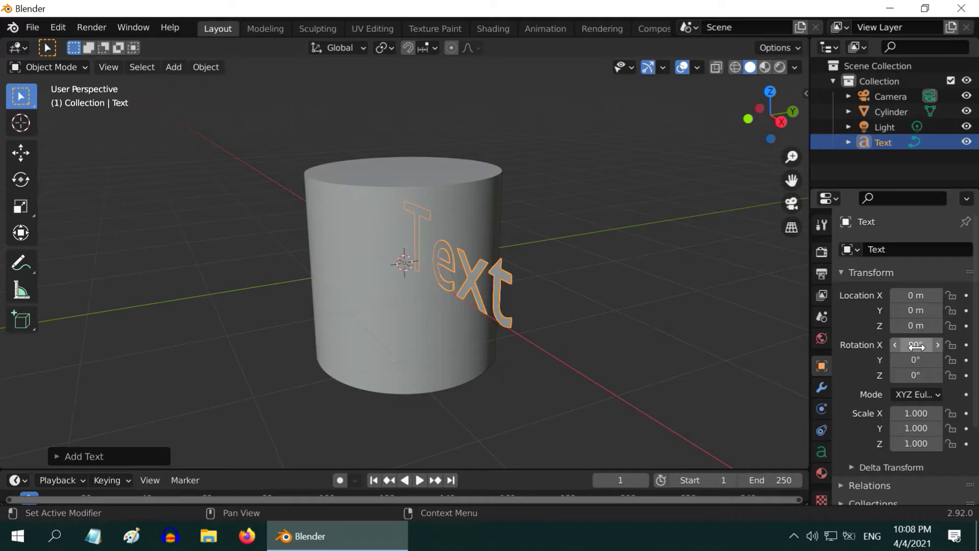
double_click(916, 375)
text(90)
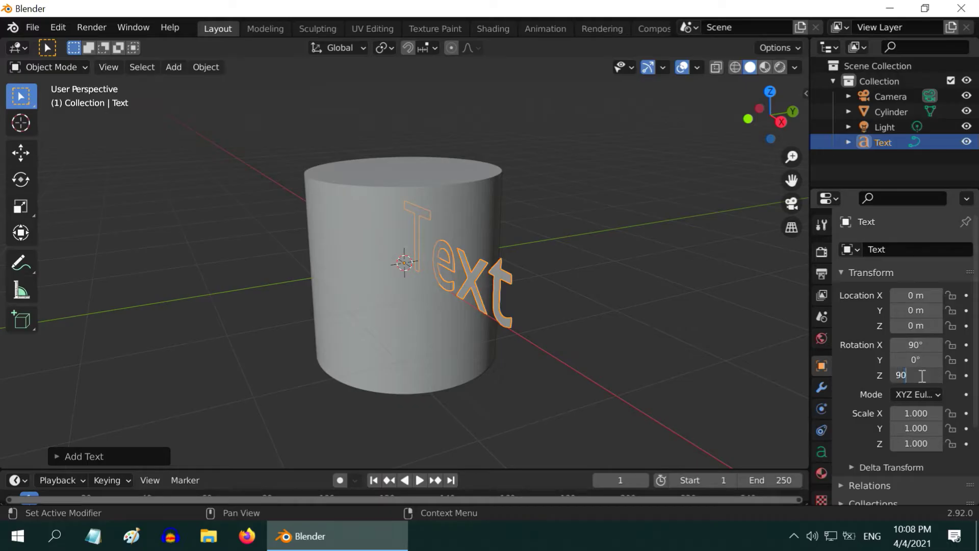
key(Return)
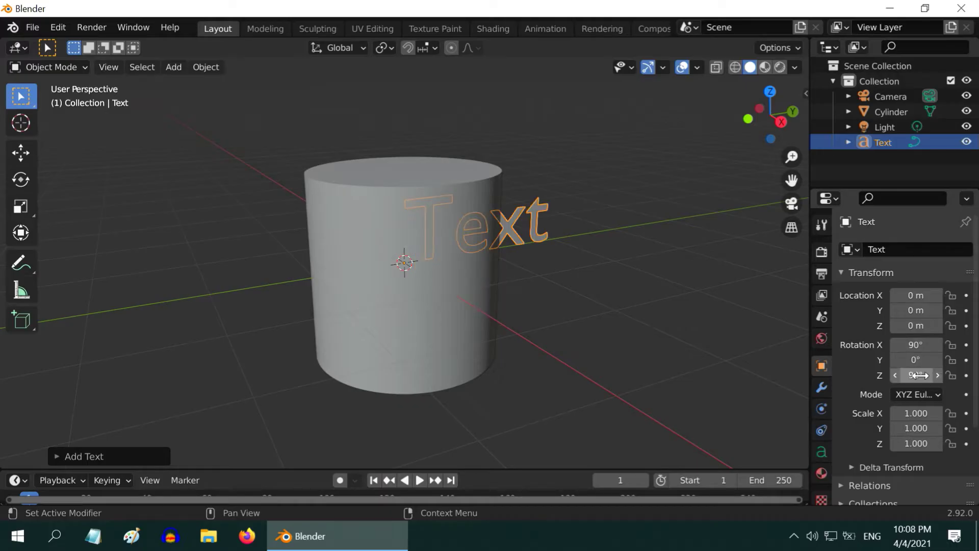
Step: Move the text about 1.5 m along X, viewing the cylinder head-on
click(21, 152)
drag(433, 279, 508, 345)
middle_drag(678, 399, 550, 327)
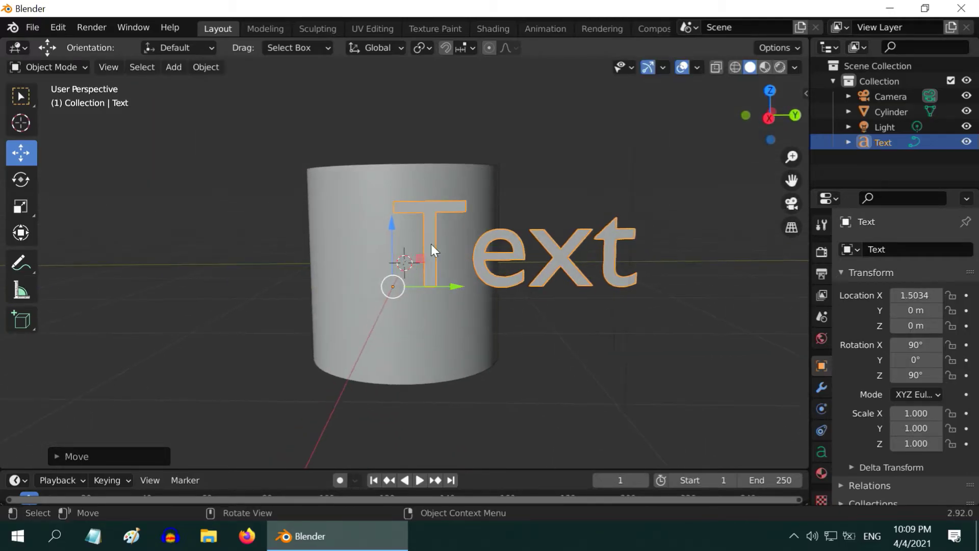
Step: Set the text's paragraph Horizontal and Vertical alignment to Center
click(819, 451)
scroll(870, 415, down, 5)
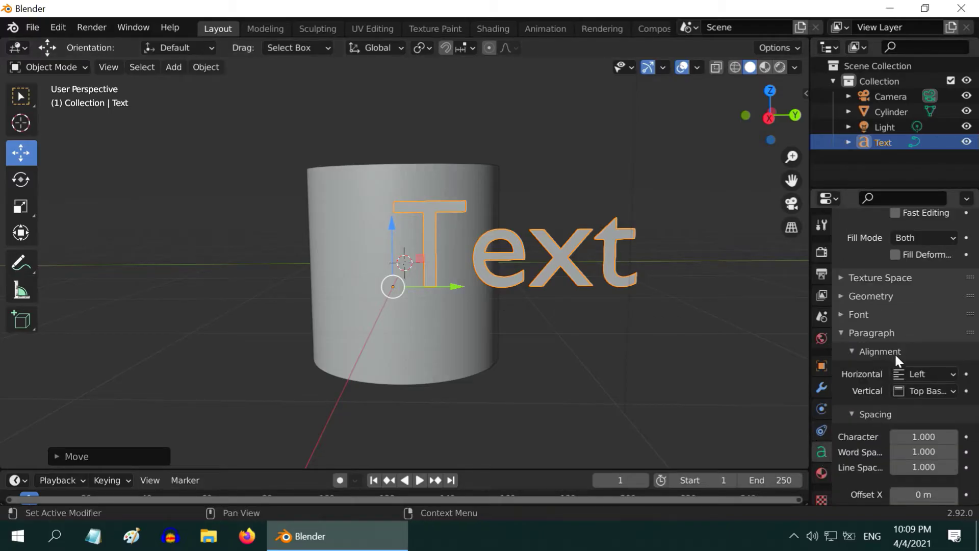
click(920, 373)
click(887, 407)
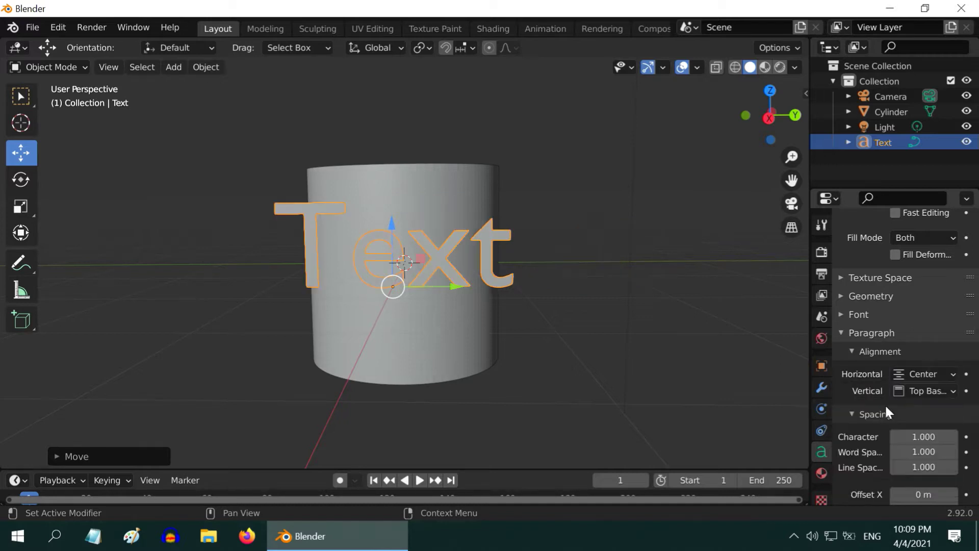
click(915, 390)
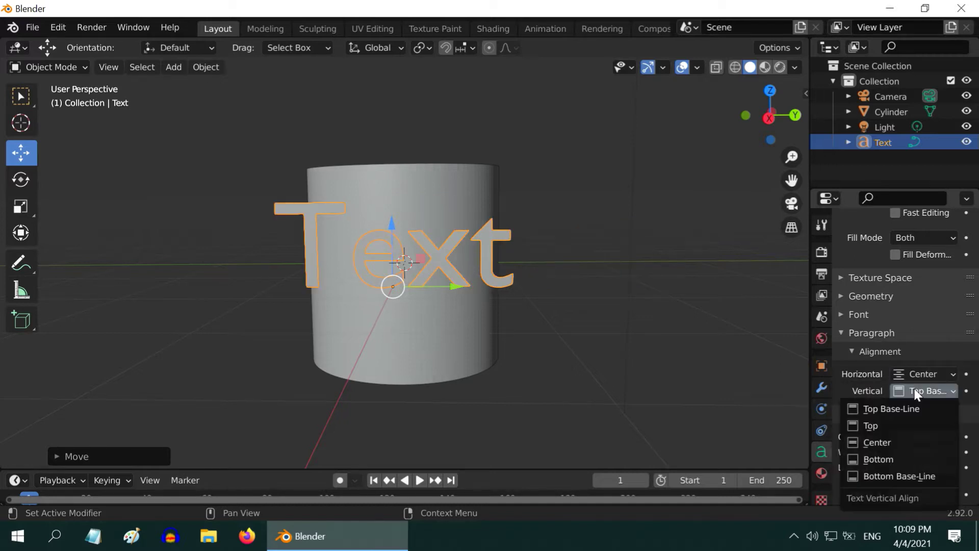
click(888, 444)
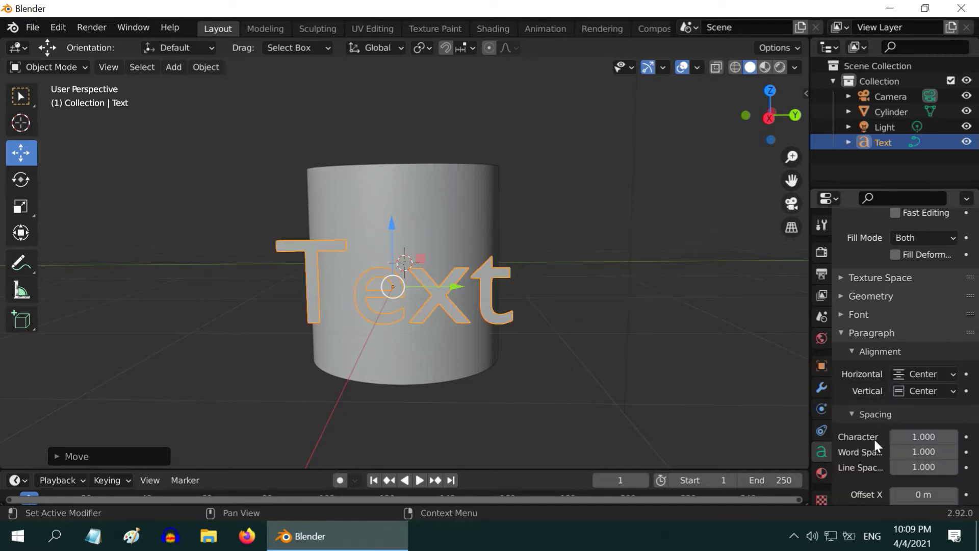
click(23, 93)
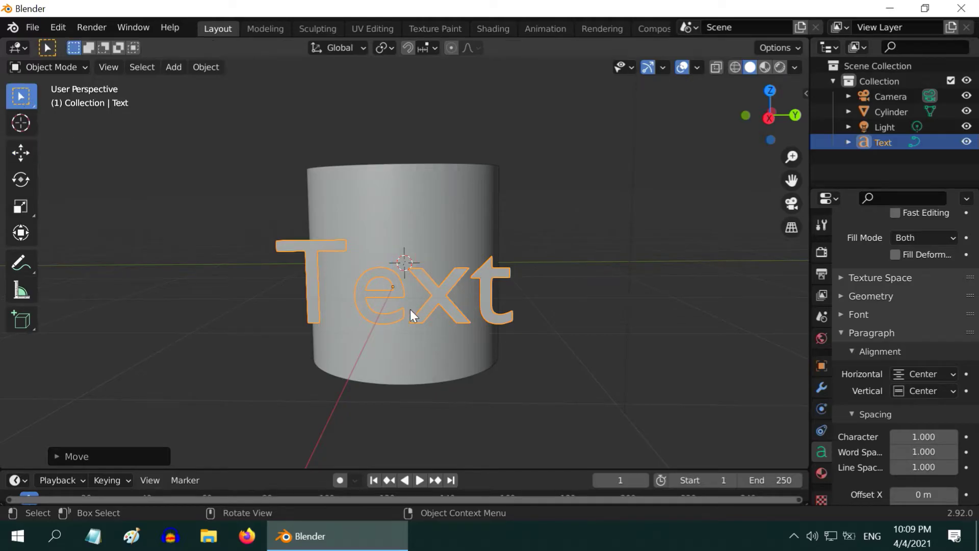
scroll(410, 309, up, 1)
Step: In Edit Mode, replace the default word with 'Thank' and 'You' on two lines
click(57, 65)
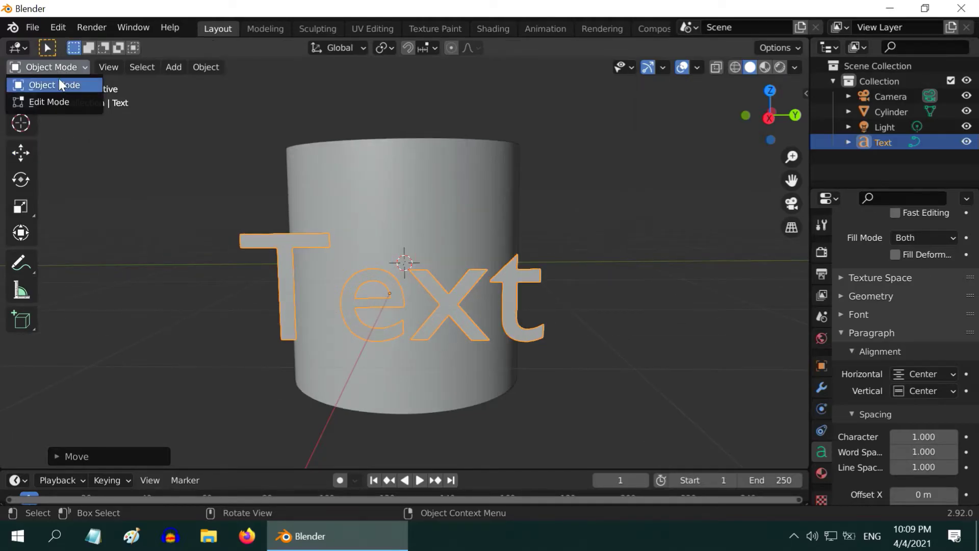
click(57, 100)
key(BackSpace)
key(BackSpace)
key(BackSpace)
key(BackSpace)
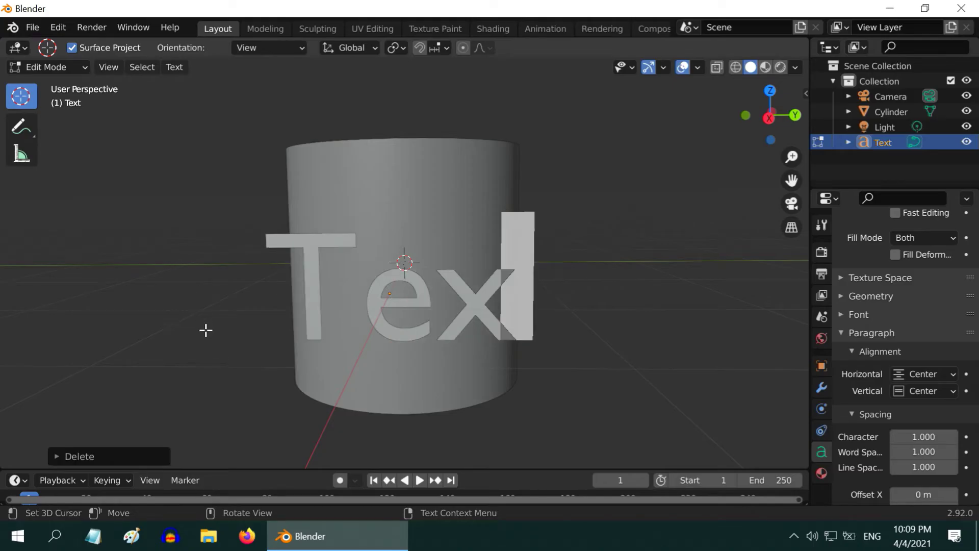
text(Thank)
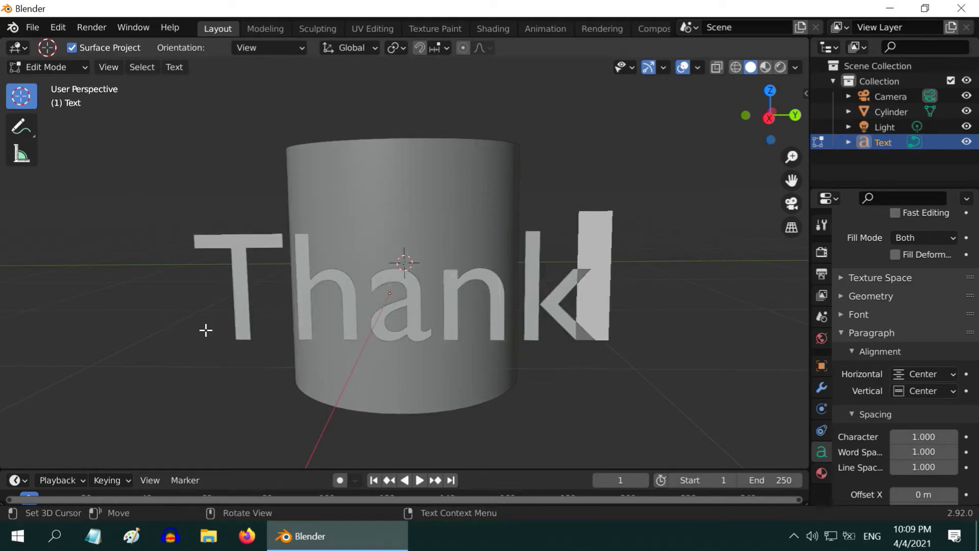
key(Return)
text(You)
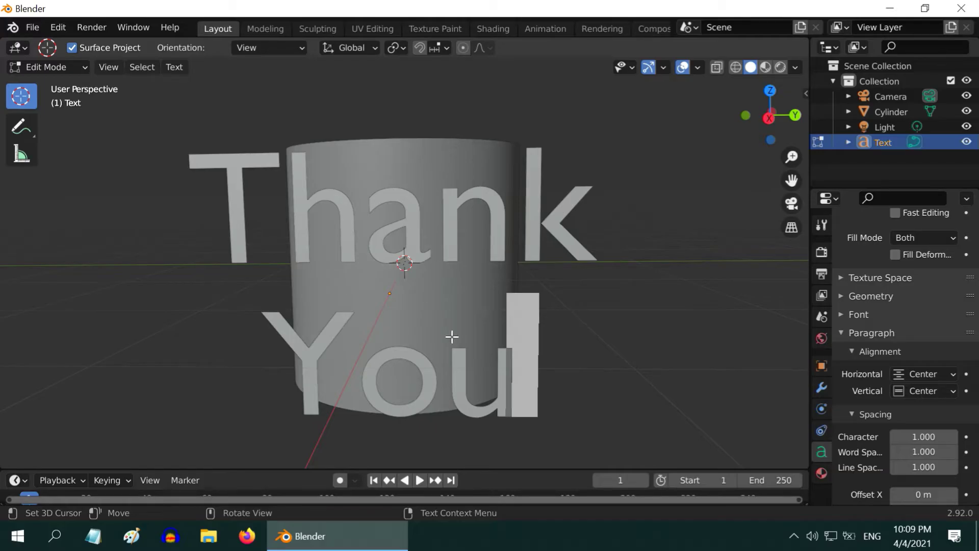
Step: Set the font Size to 0.5
click(842, 316)
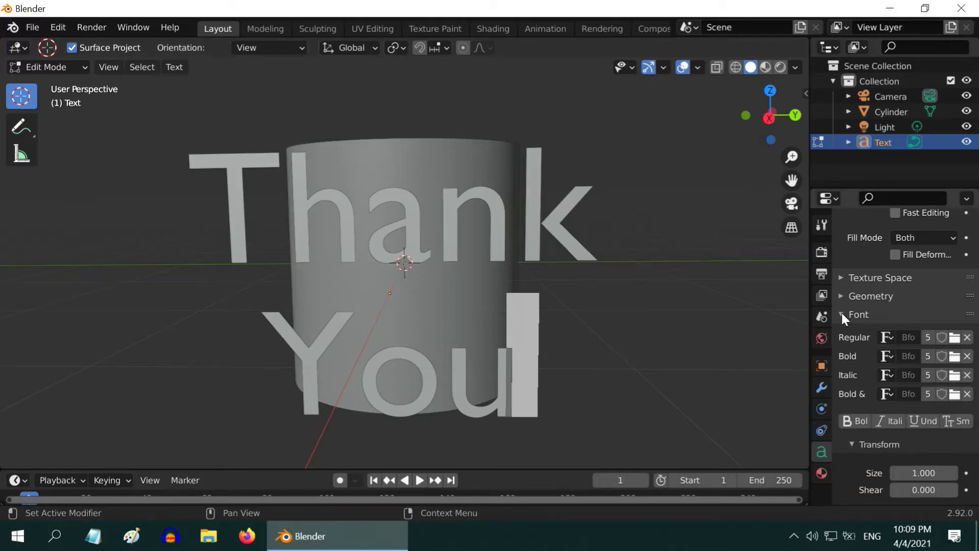
click(923, 474)
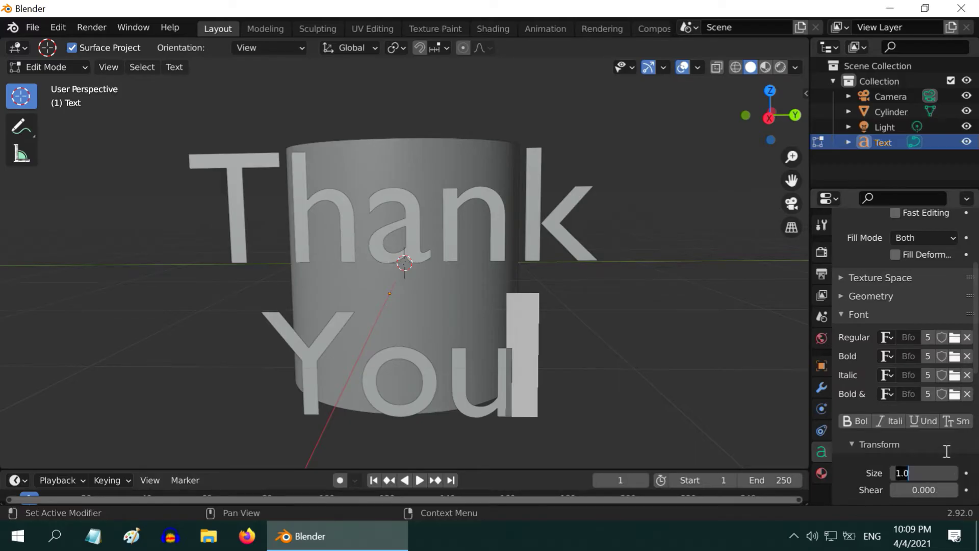
text(0.5)
key(Return)
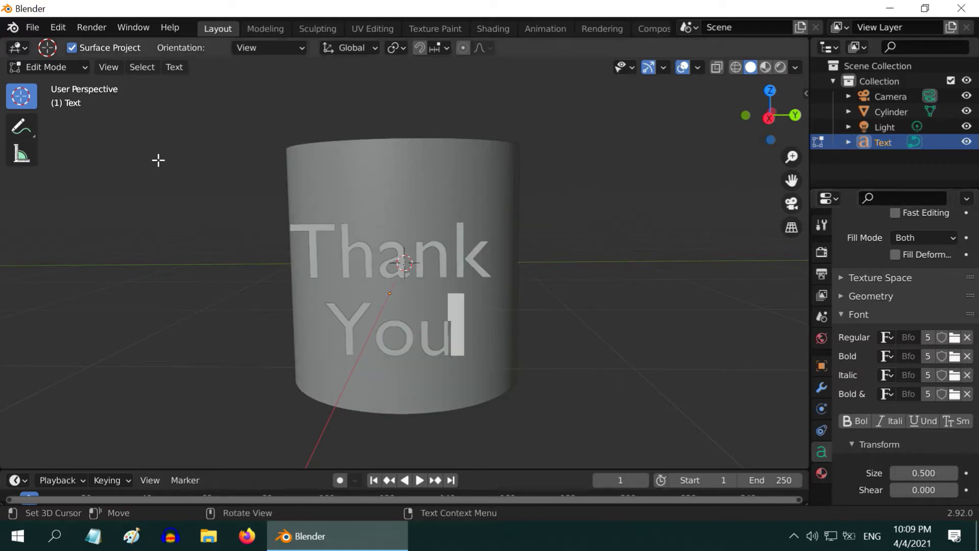
Step: Return the text to Object Mode
click(69, 67)
click(68, 84)
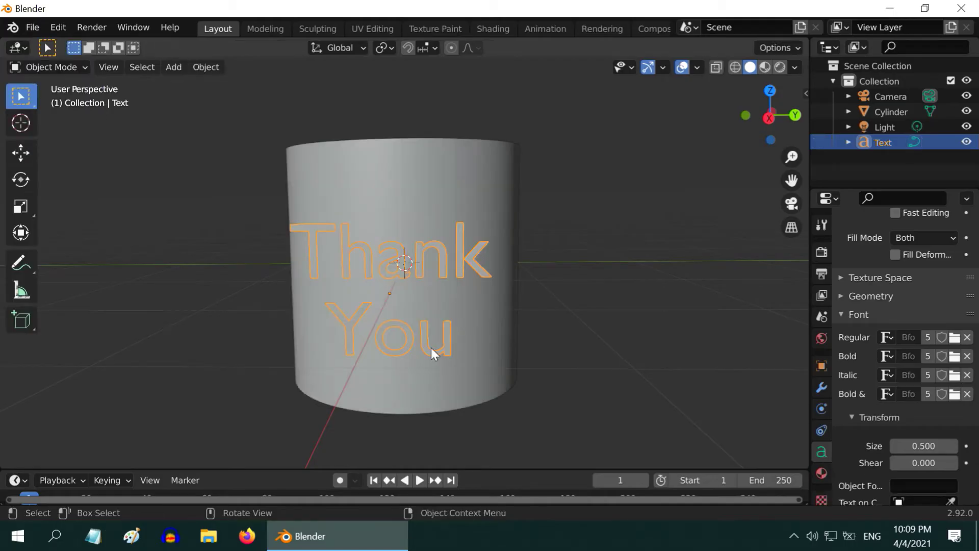
scroll(431, 348, up, 5)
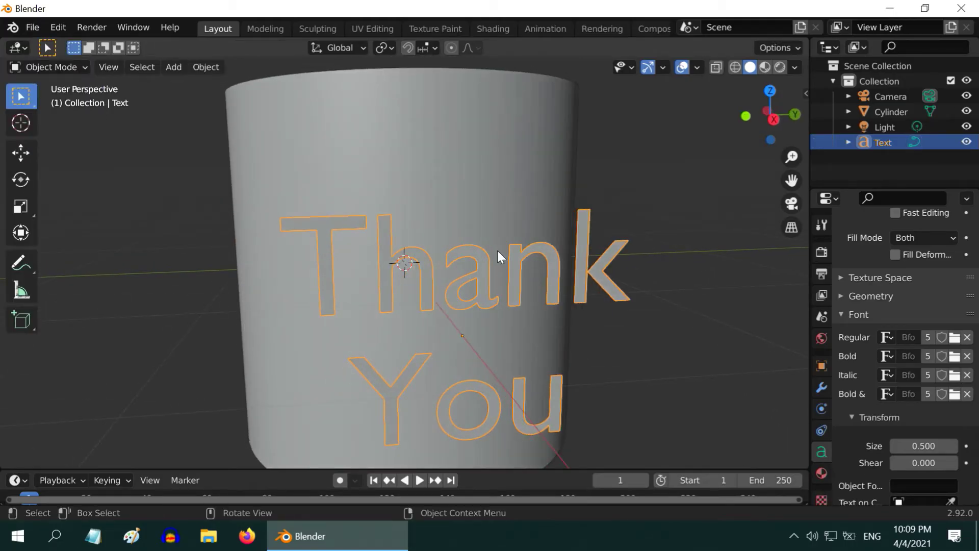
Step: Add a Solidify modifier to the text with 0.15 m thickness
click(822, 388)
click(862, 247)
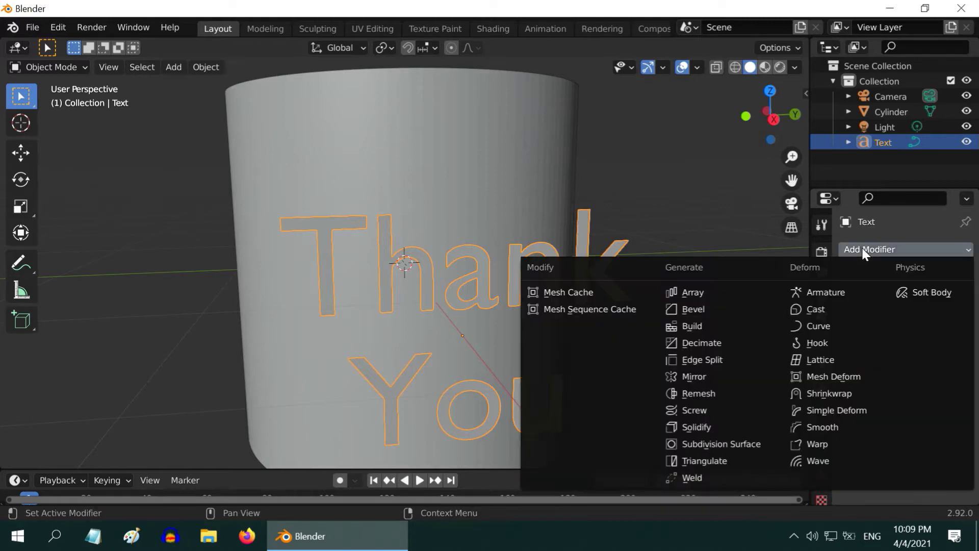
click(725, 428)
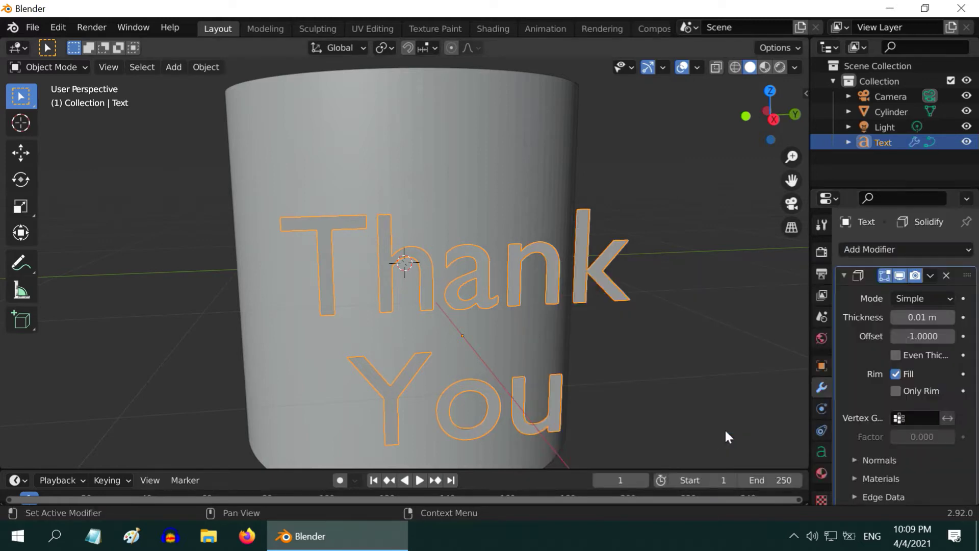
click(936, 317)
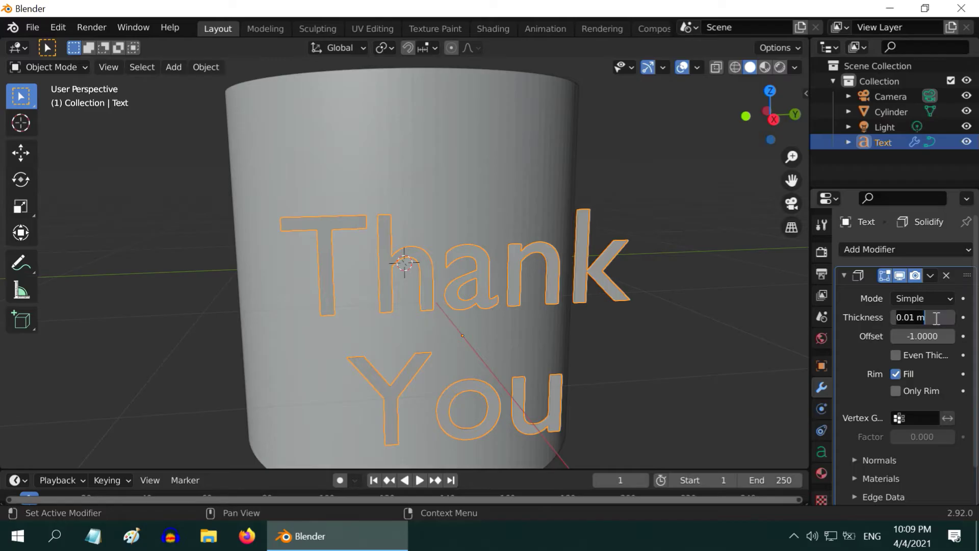
text(0.15)
key(Return)
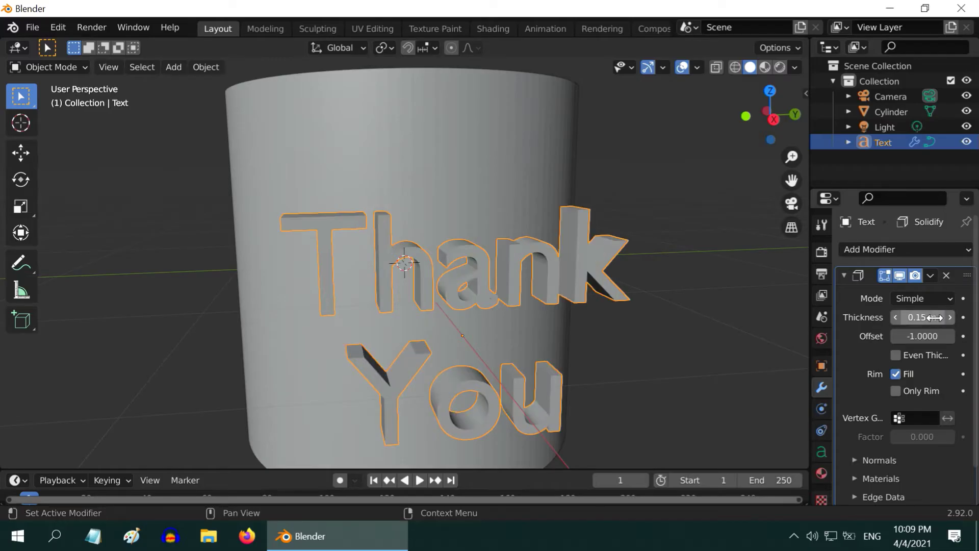
middle_drag(536, 258, 532, 279)
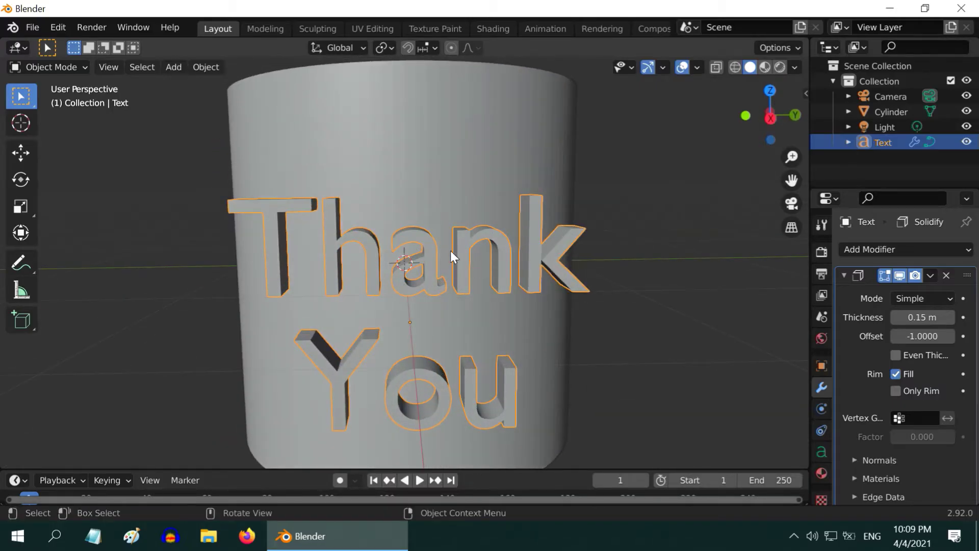
Step: Convert the Thank You text to a mesh, then orbit back to a front view
click(204, 68)
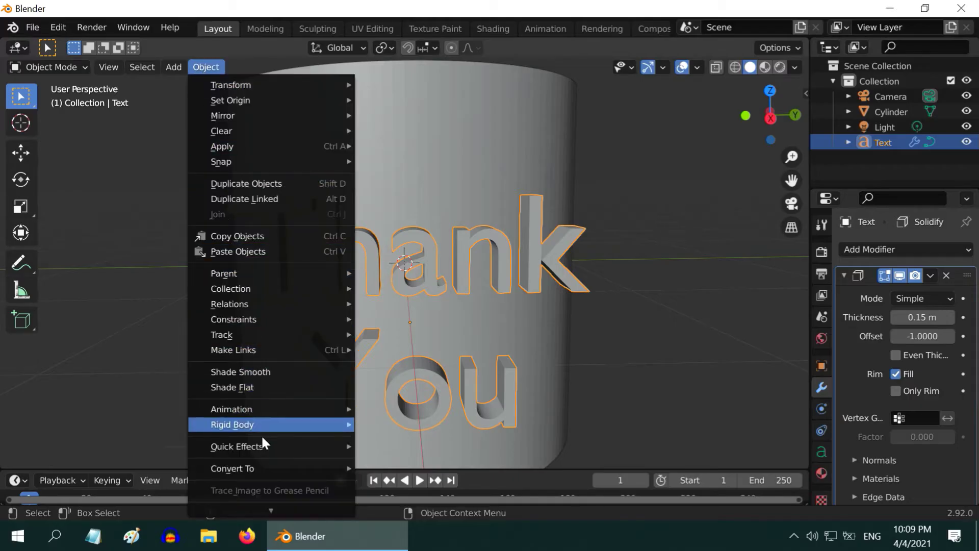
mouse_move(268, 465)
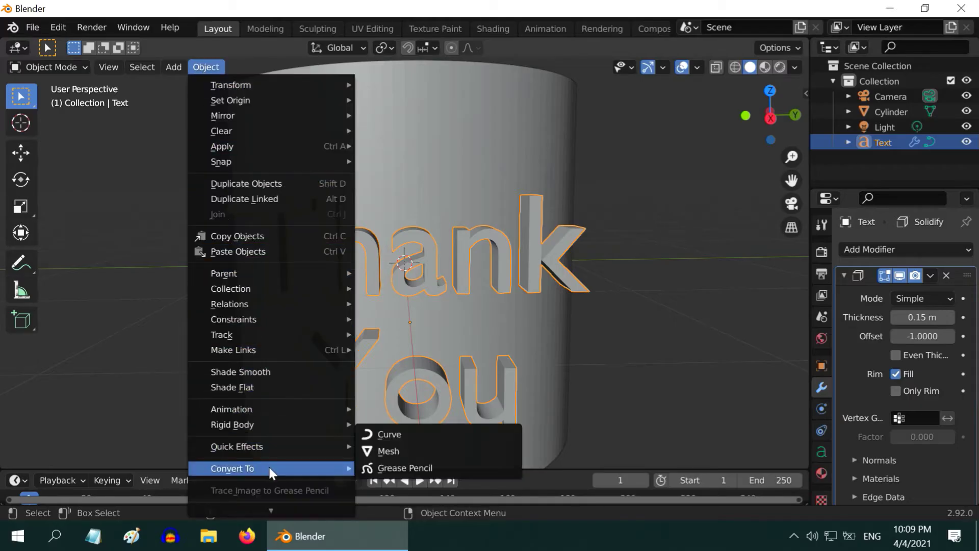
click(396, 451)
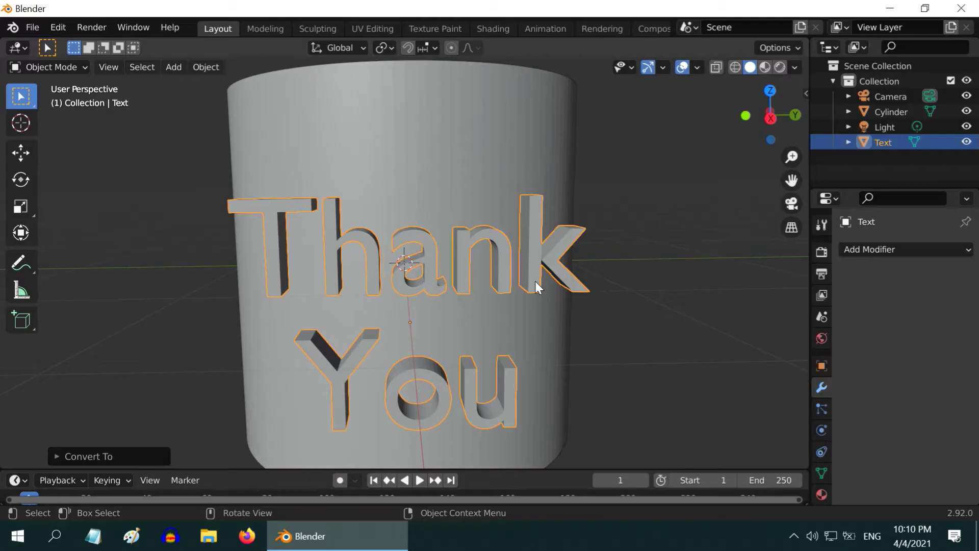
middle_drag(479, 311, 325, 335)
middle_drag(372, 418, 381, 348)
scroll(380, 348, up, 2)
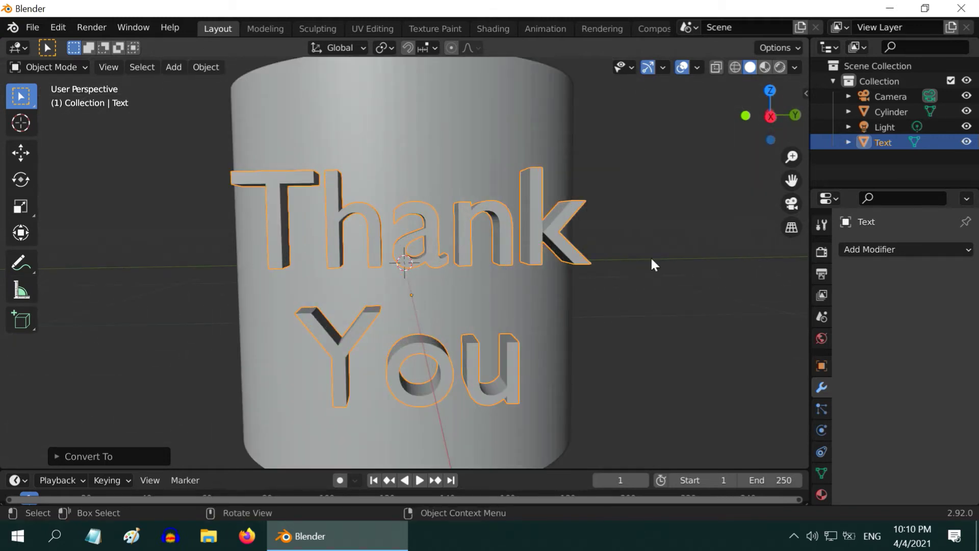
Step: Apply a Sharp Remesh at octree depth 7 with Remove Disconnected turned off
click(867, 250)
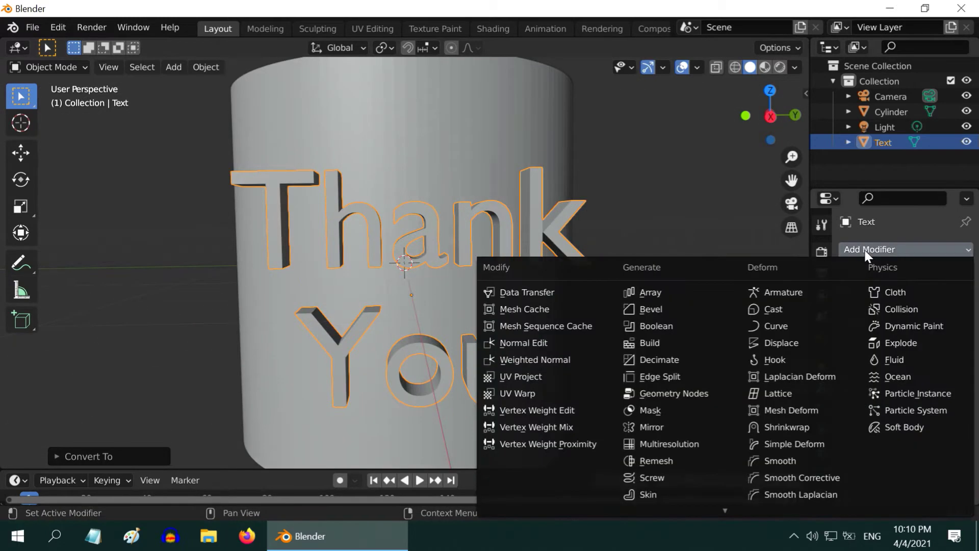
click(656, 461)
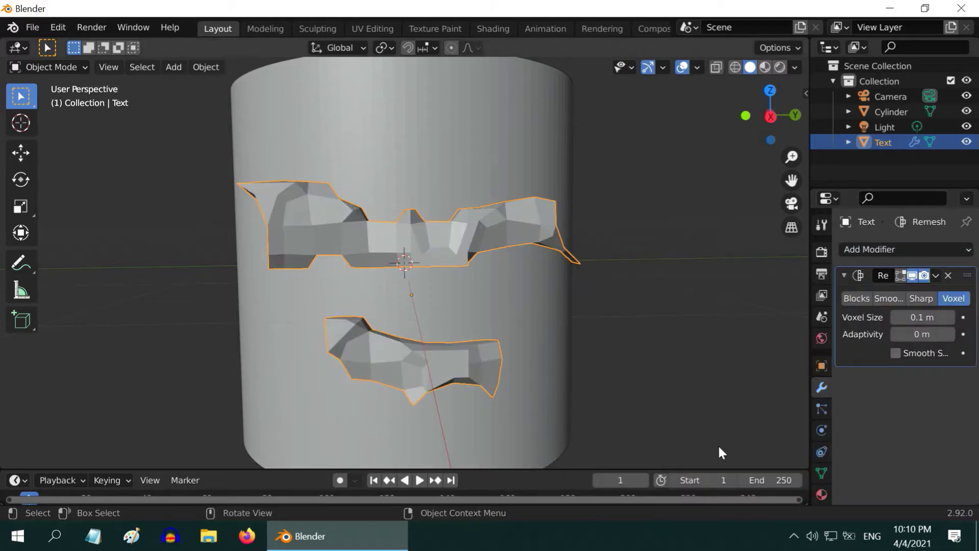
click(922, 299)
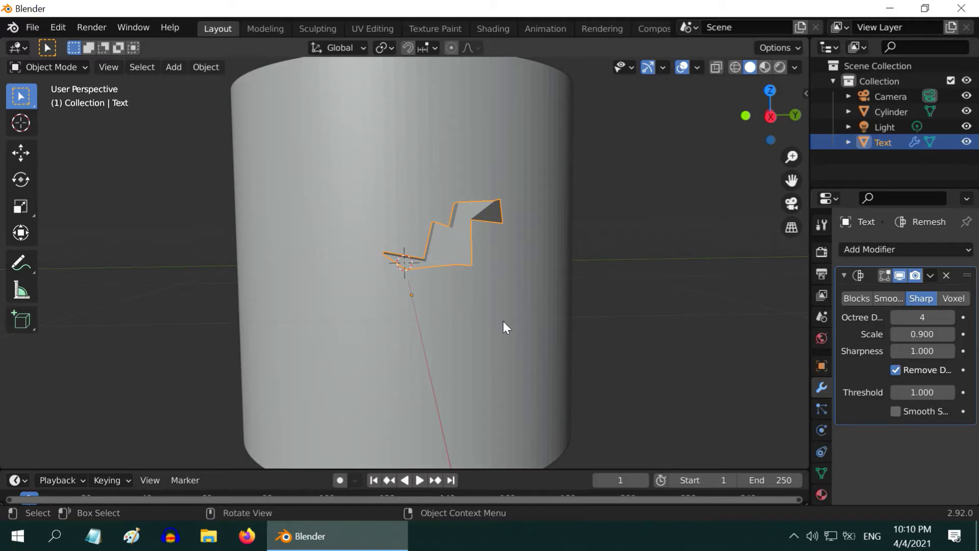
click(896, 370)
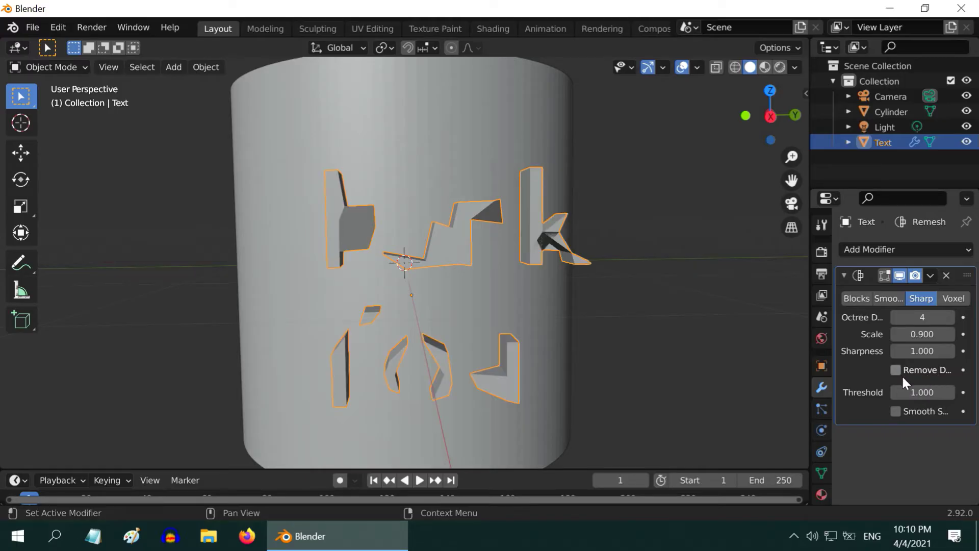
click(948, 319)
click(948, 318)
click(948, 319)
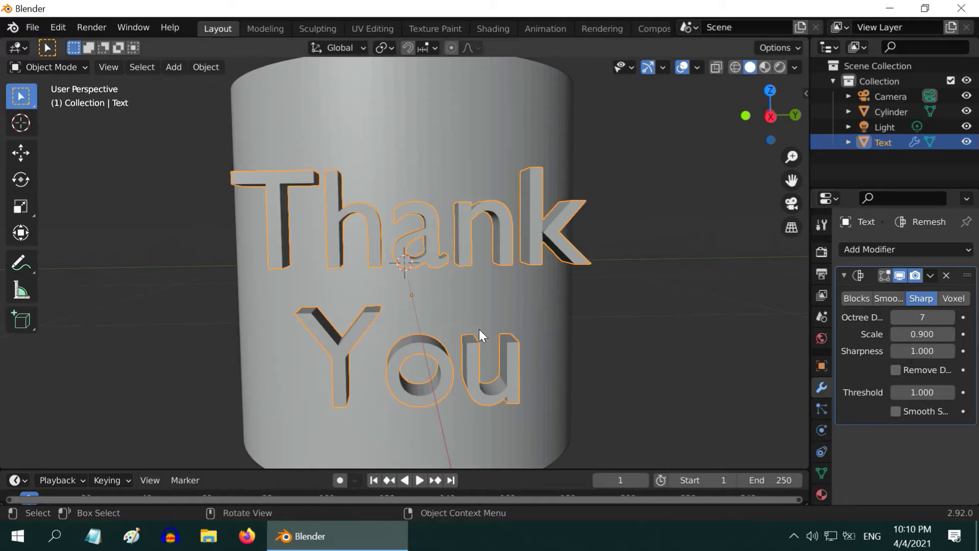
click(929, 275)
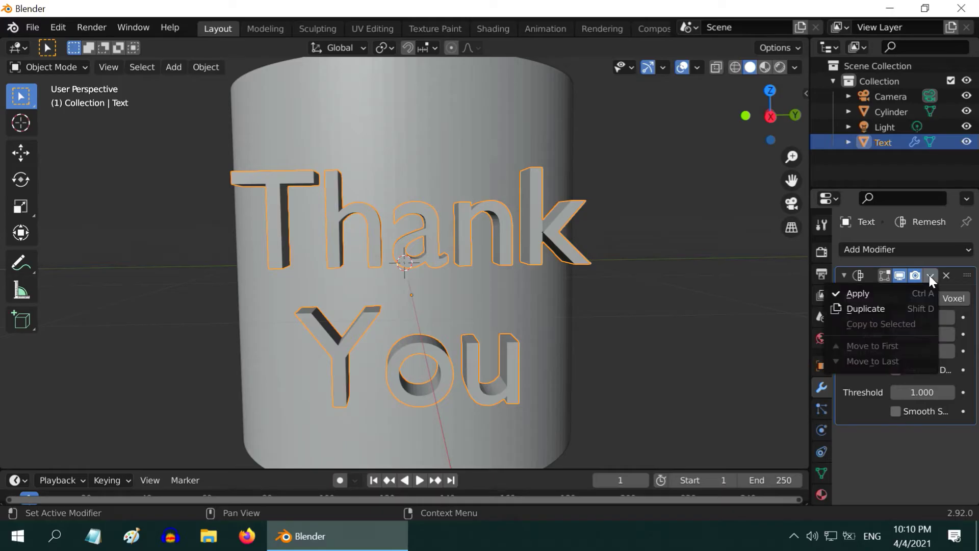
click(875, 293)
Step: In wireframe view, apply a Planar Decimate modifier, then return to solid shading
scroll(380, 261, up, 2)
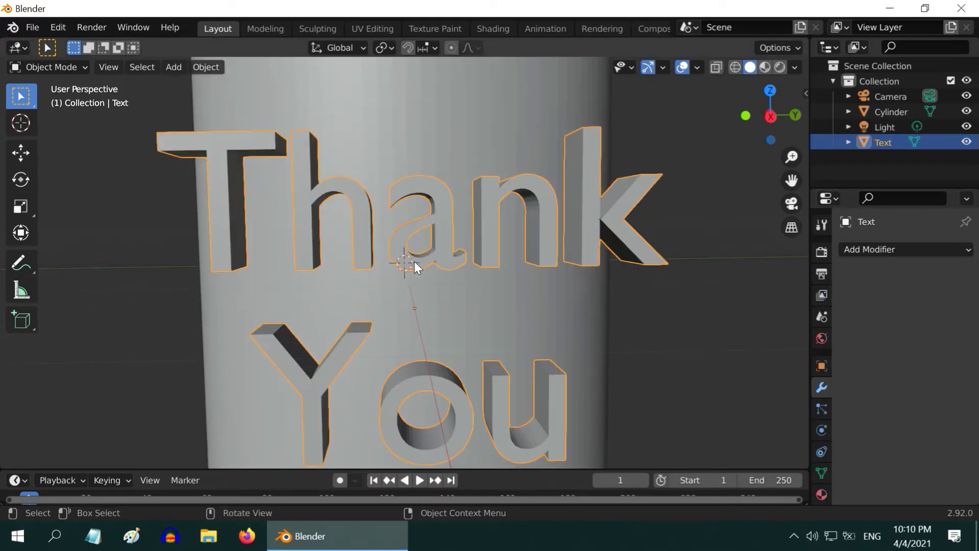
click(735, 67)
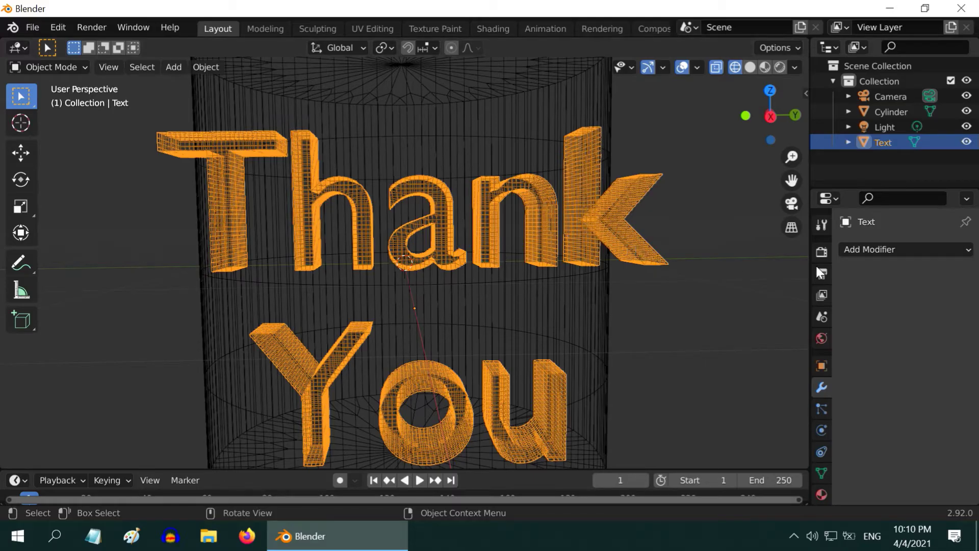
click(868, 249)
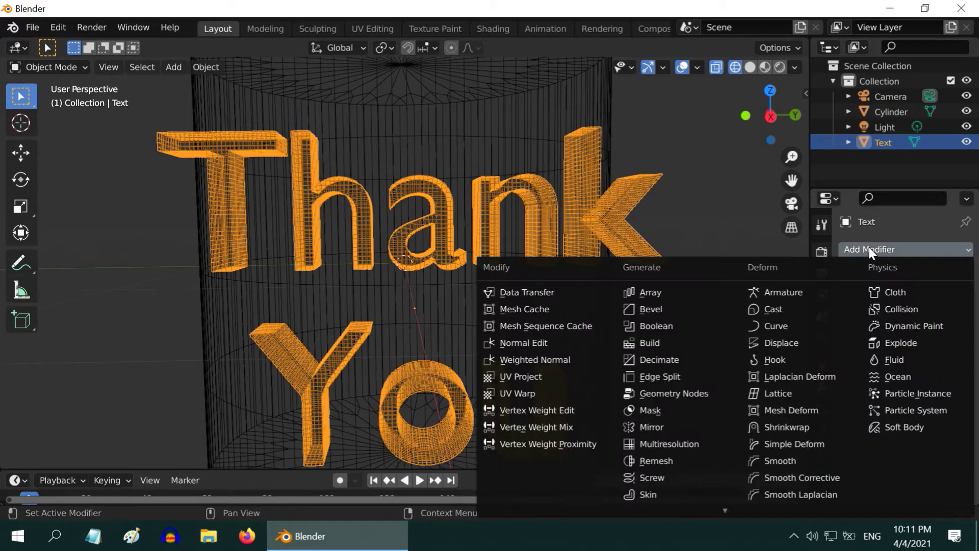
click(678, 359)
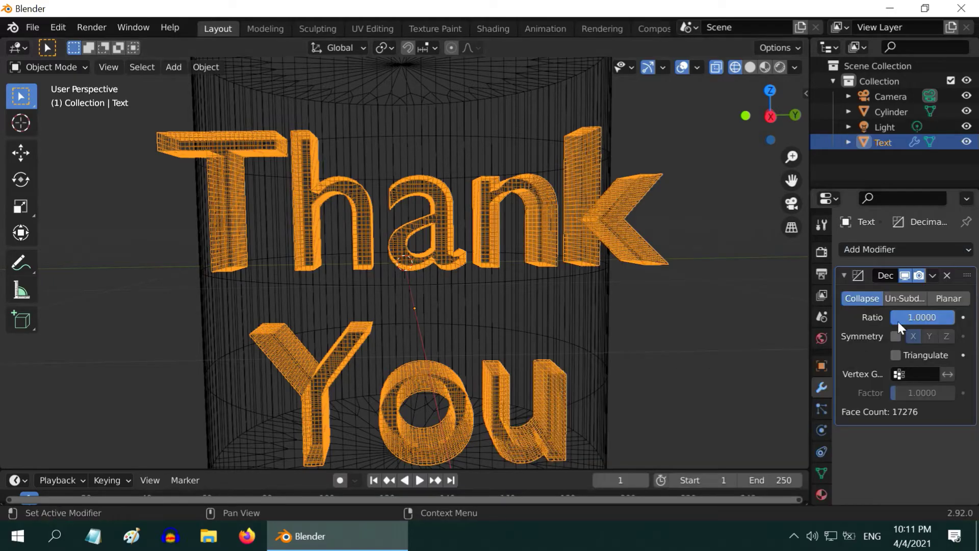
click(949, 300)
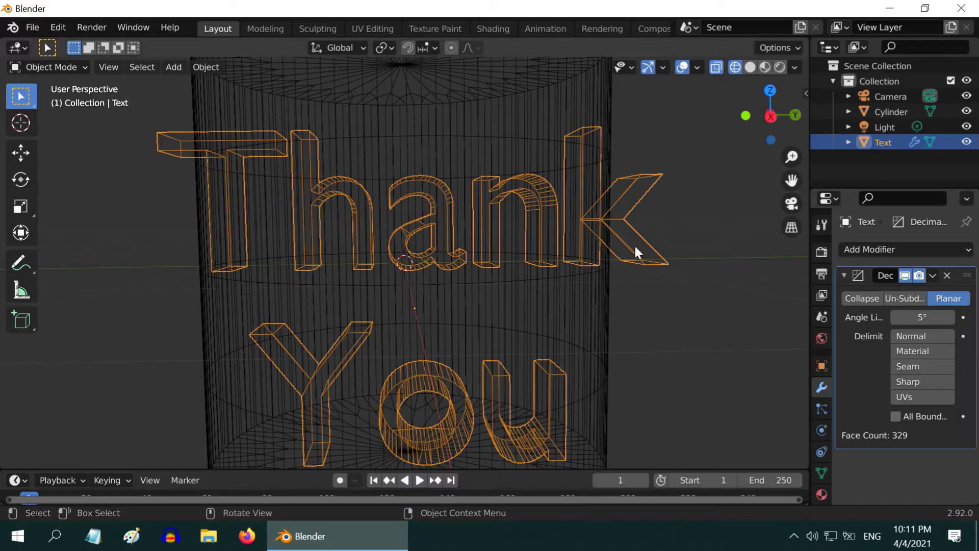
click(932, 275)
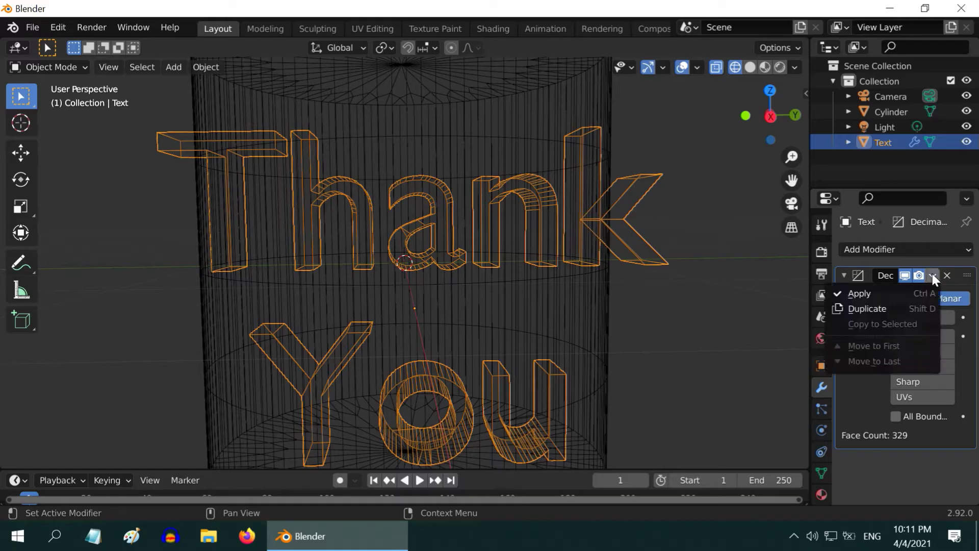
click(874, 293)
click(751, 67)
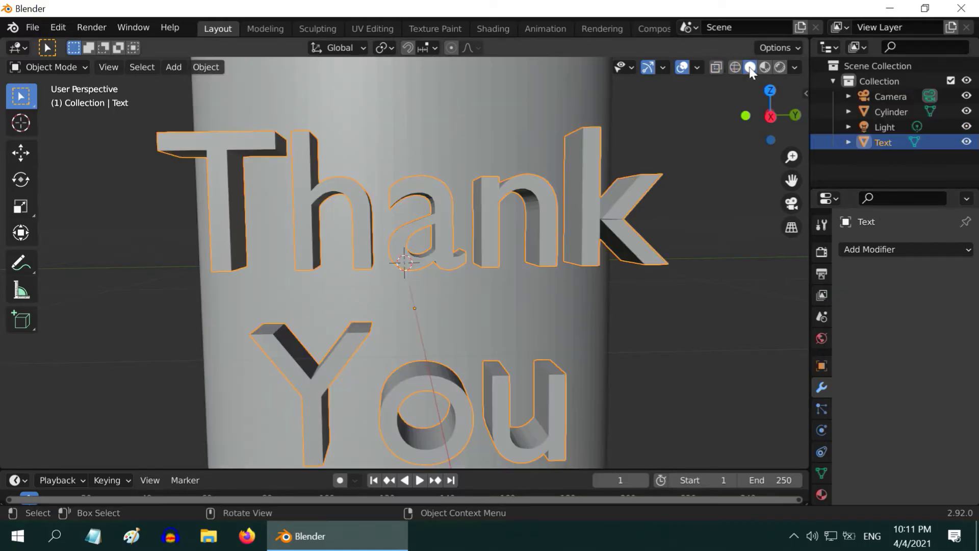
Step: Shade the Thank You text smooth and enable Auto Smooth in its Normals settings
scroll(434, 262, down, 3)
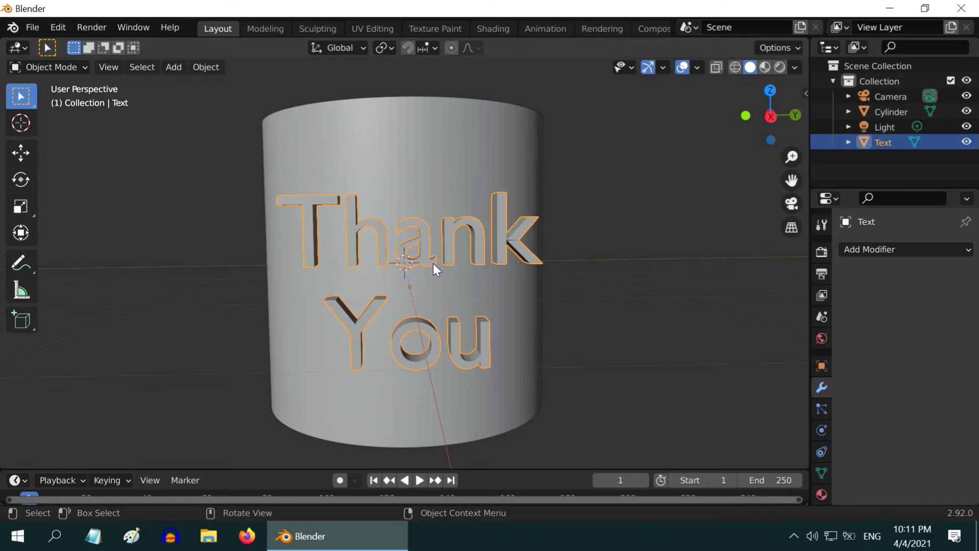
scroll(433, 263, up, 6)
middle_drag(433, 263, 445, 272)
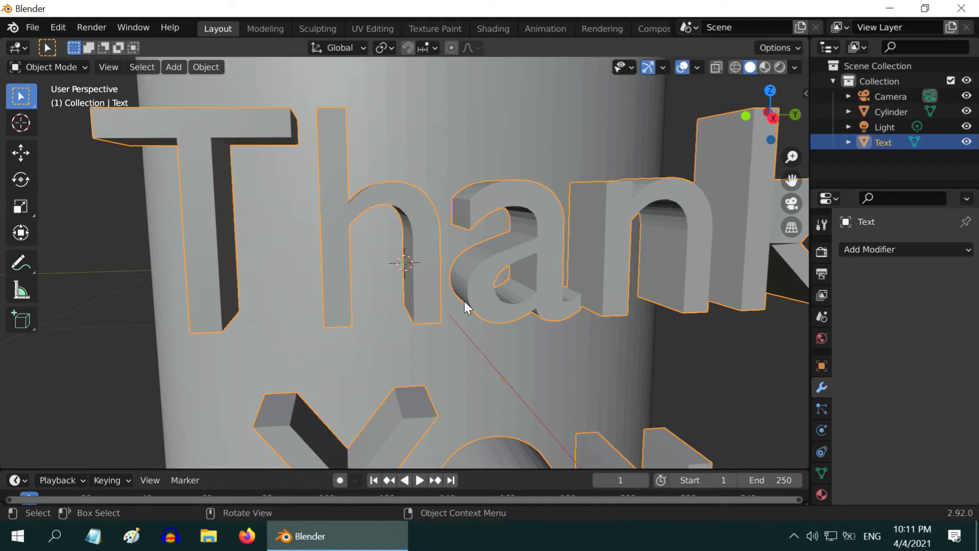
scroll(464, 304, down, 5)
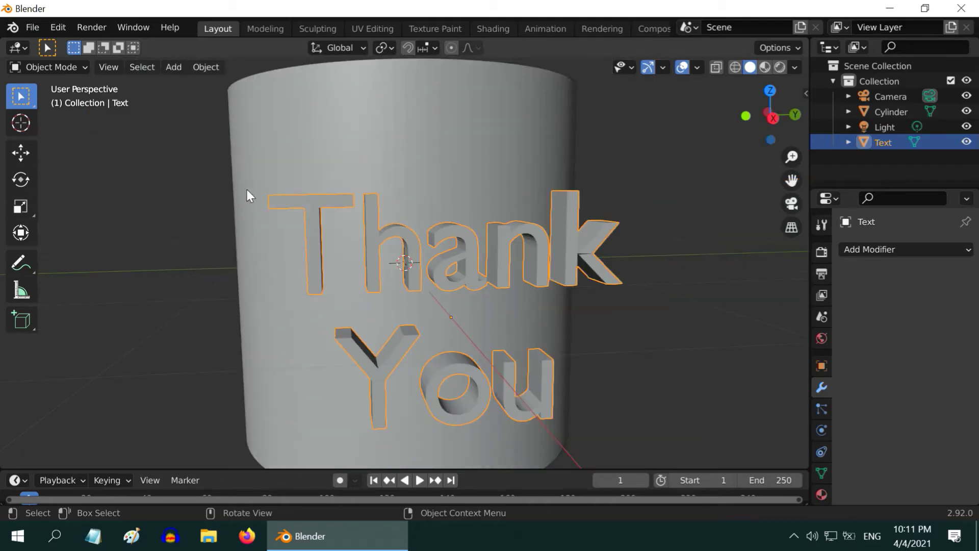
click(210, 70)
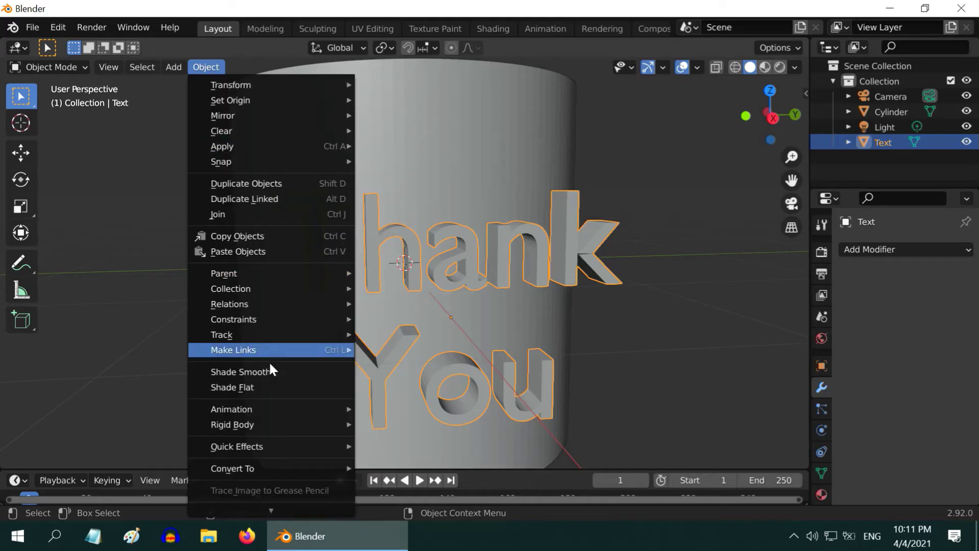
click(274, 376)
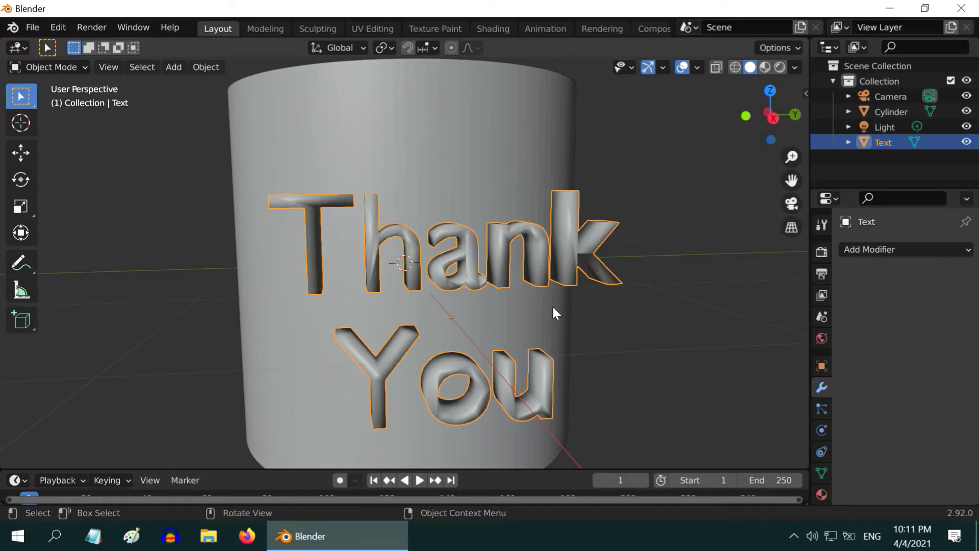
click(822, 474)
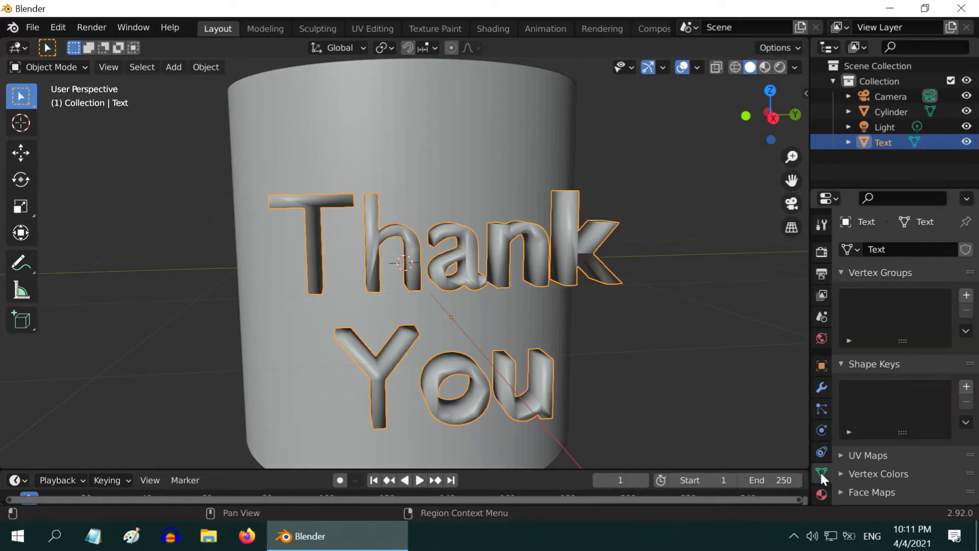
scroll(877, 448, down, 4)
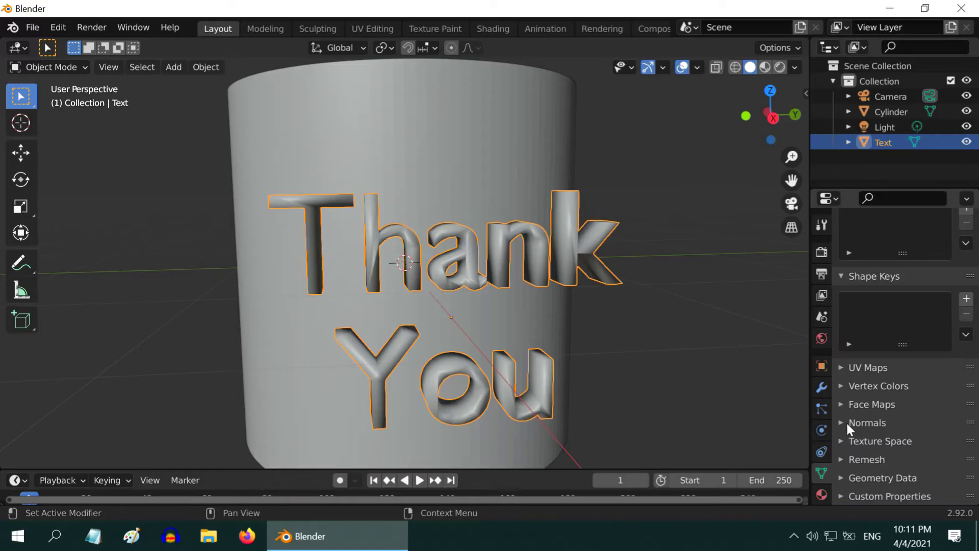
click(846, 422)
click(895, 446)
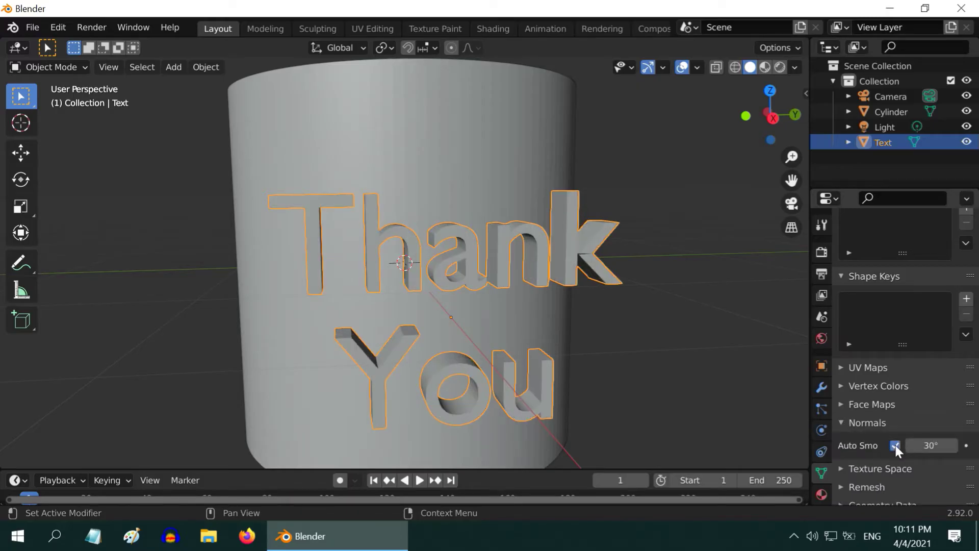
Step: Shade the cylinder smooth and enable its Auto Smooth at 30°
click(301, 151)
click(206, 67)
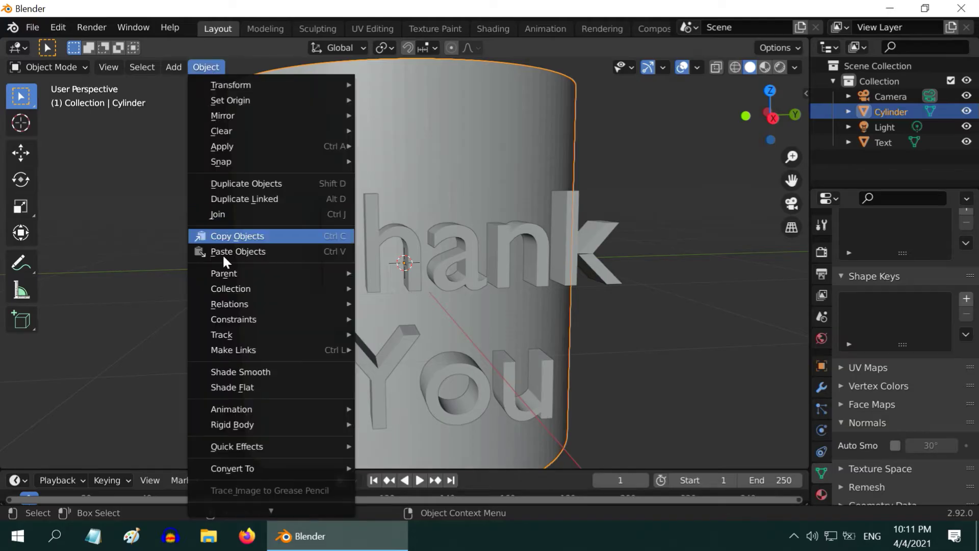
click(265, 373)
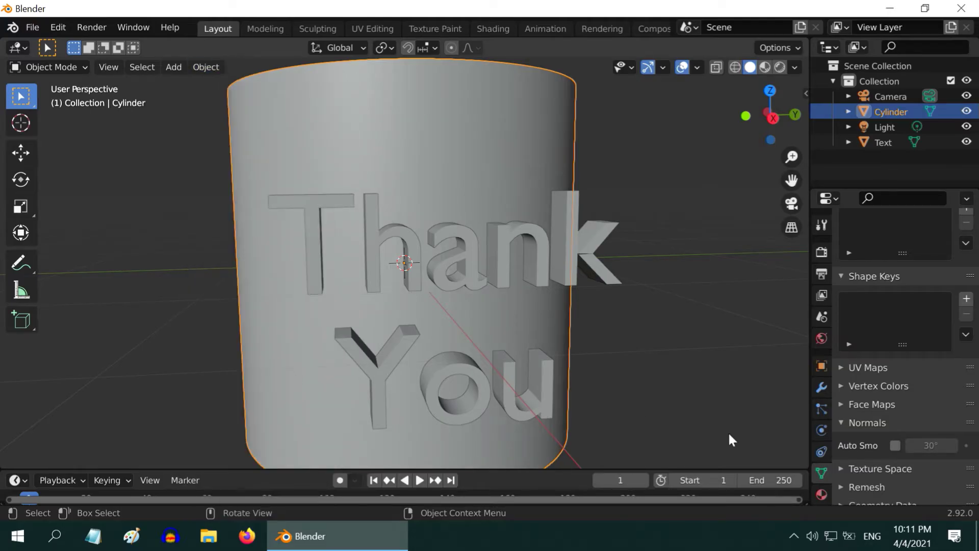
click(896, 445)
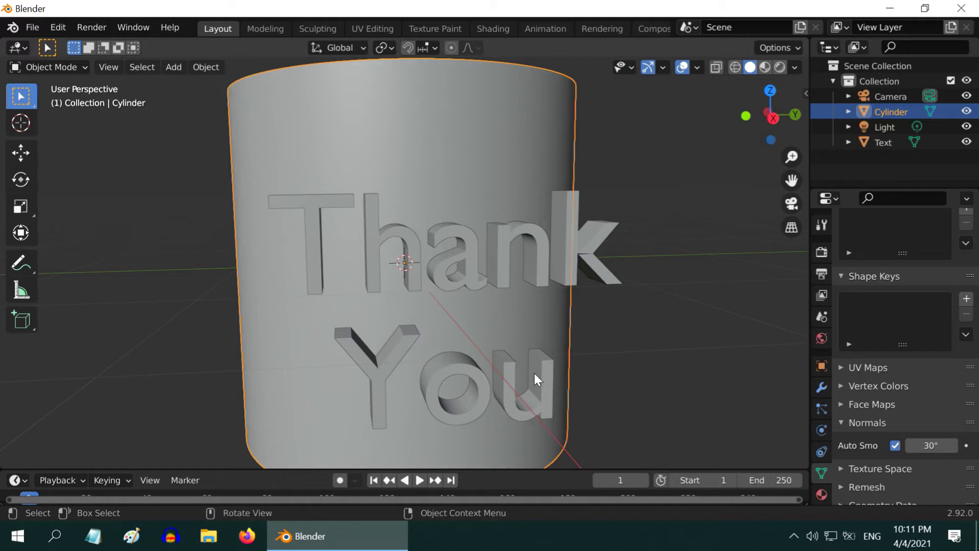
Step: Select the Thank You text and slide it along X toward the cylinder
mouse_move(504, 343)
middle_down()
mouse_move(484, 339)
mouse_move(491, 369)
mouse_move(476, 331)
mouse_move(550, 340)
mouse_move(510, 332)
middle_up()
scroll(439, 320, up, 3)
click(439, 321)
scroll(525, 344, down, 4)
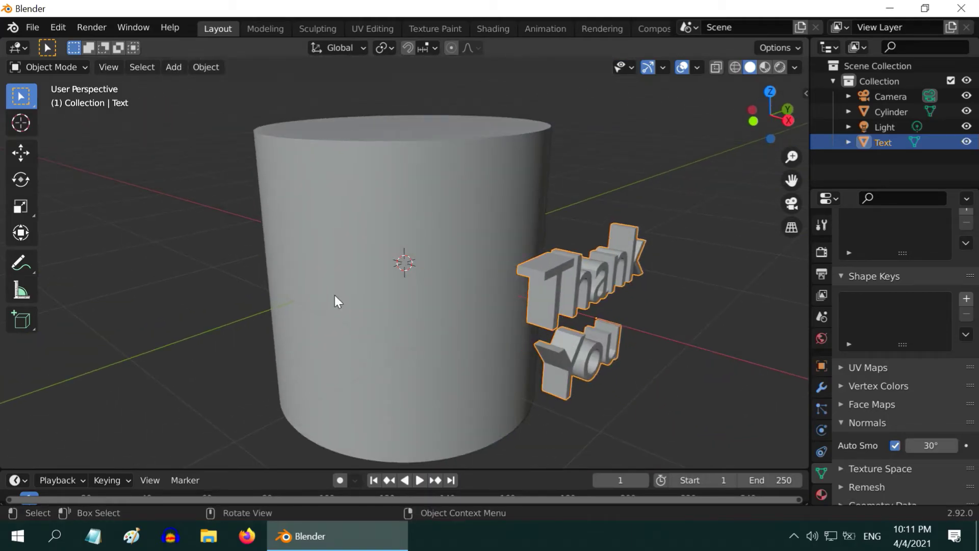
click(20, 154)
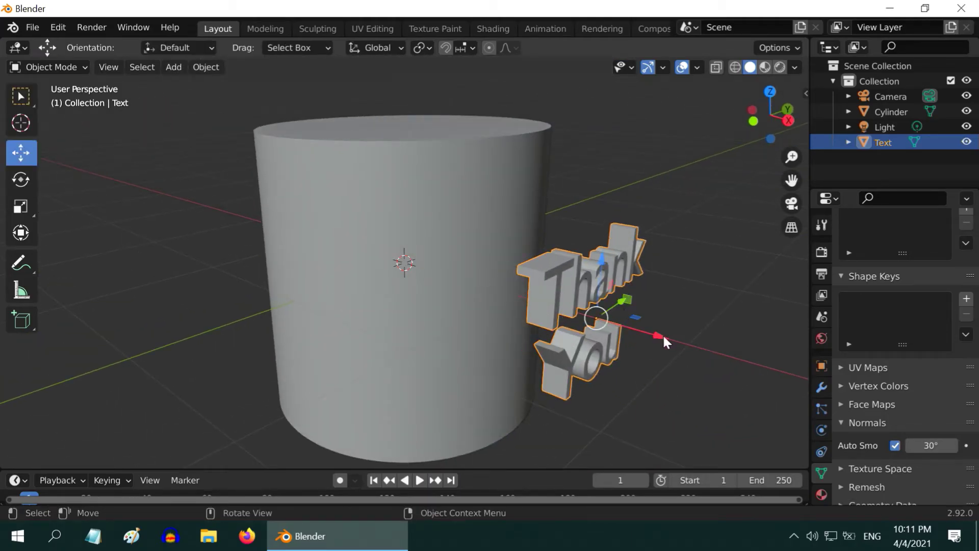
drag(662, 334, 595, 309)
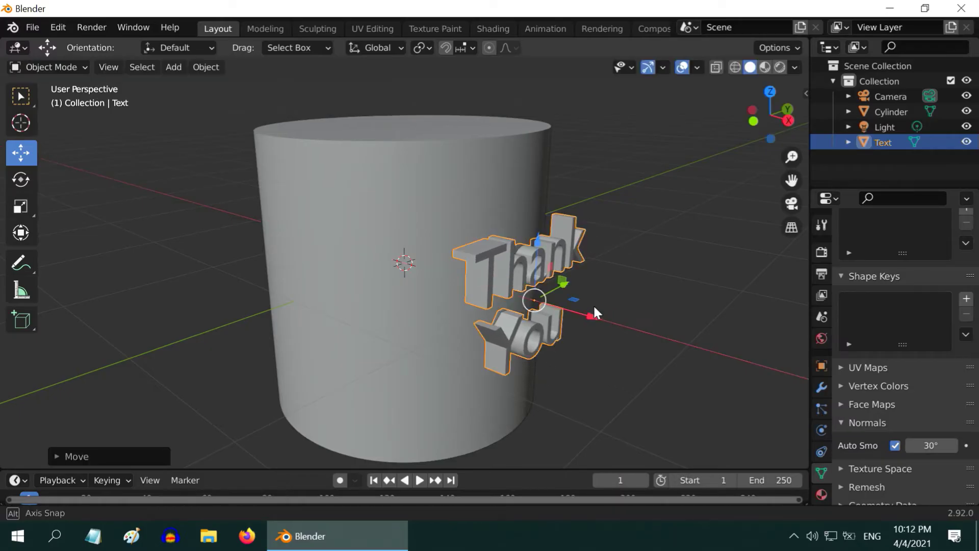
mouse_move(594, 313)
middle_down()
mouse_move(561, 329)
mouse_move(607, 319)
middle_up()
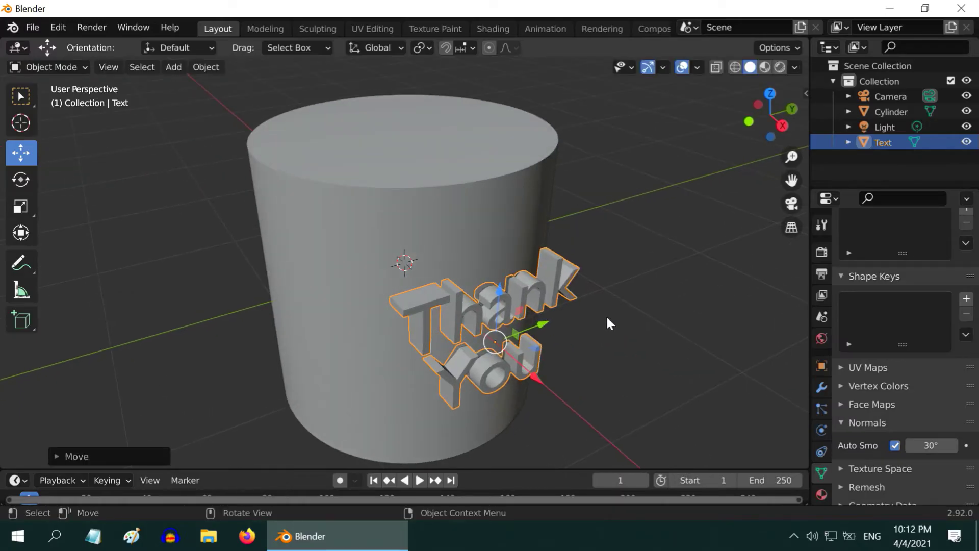
Step: Set the text's Location X to exactly 1.1 m
click(822, 366)
scroll(894, 284, up, 2)
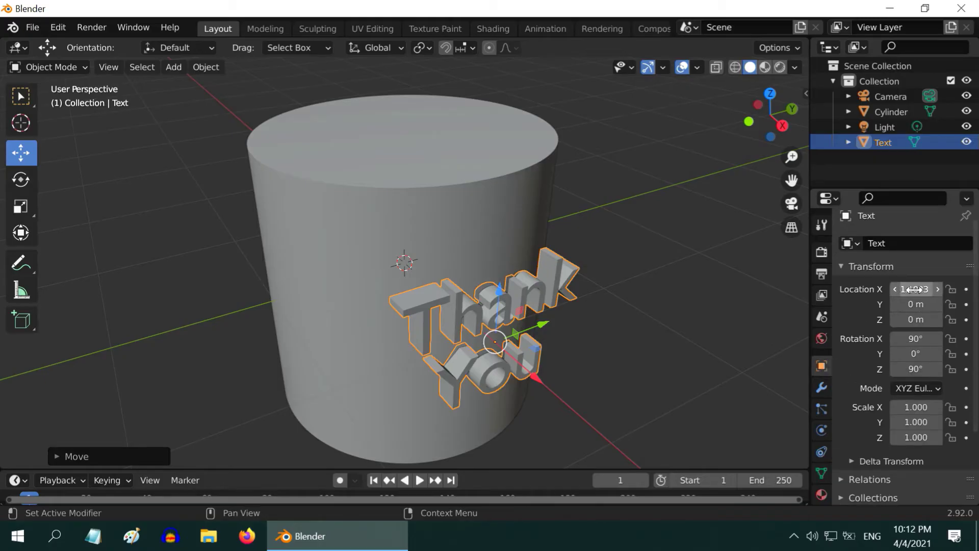
double_click(914, 289)
key(ctrl+a)
key(BackSpace)
text(1.1)
key(Return)
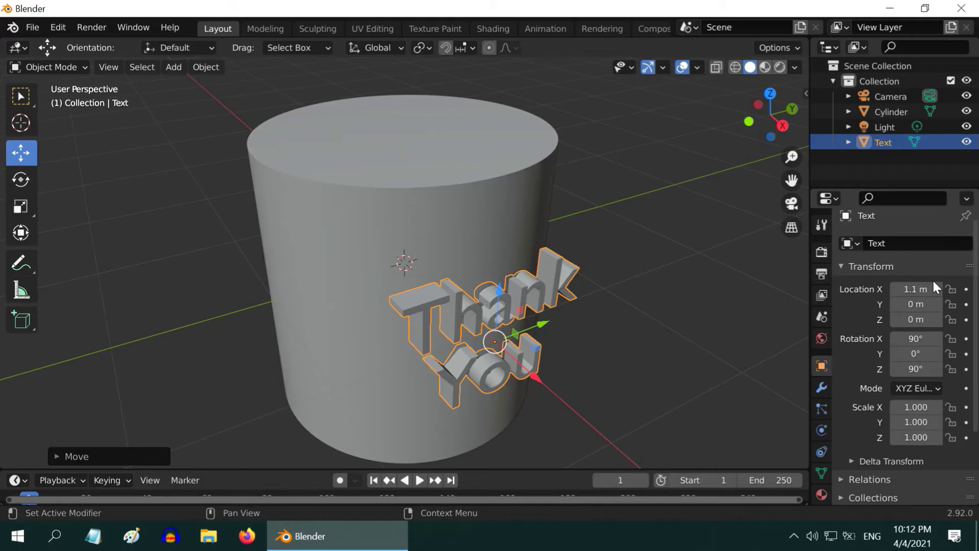
Step: Zoom in on a close front view of the Thank You text
click(20, 96)
middle_drag(581, 332, 542, 328)
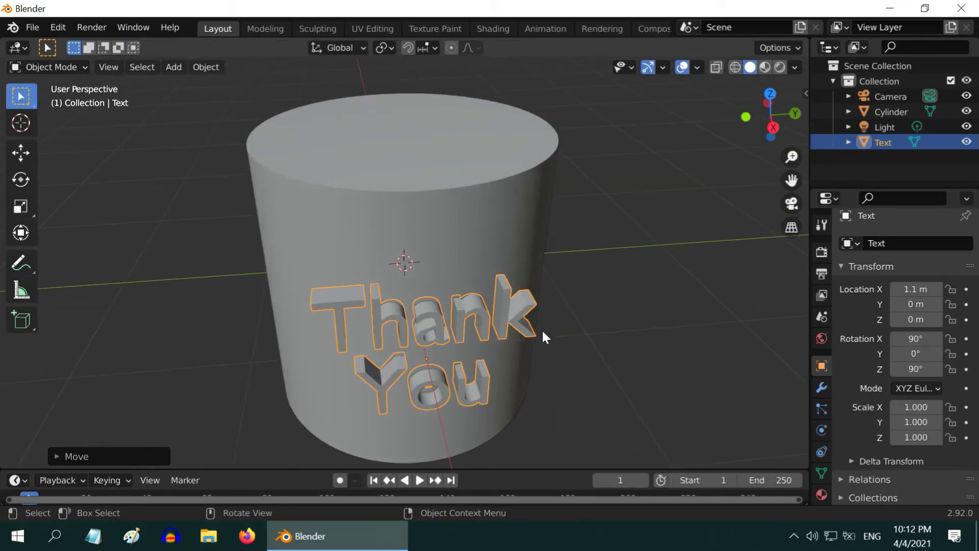
scroll(488, 296, up, 1)
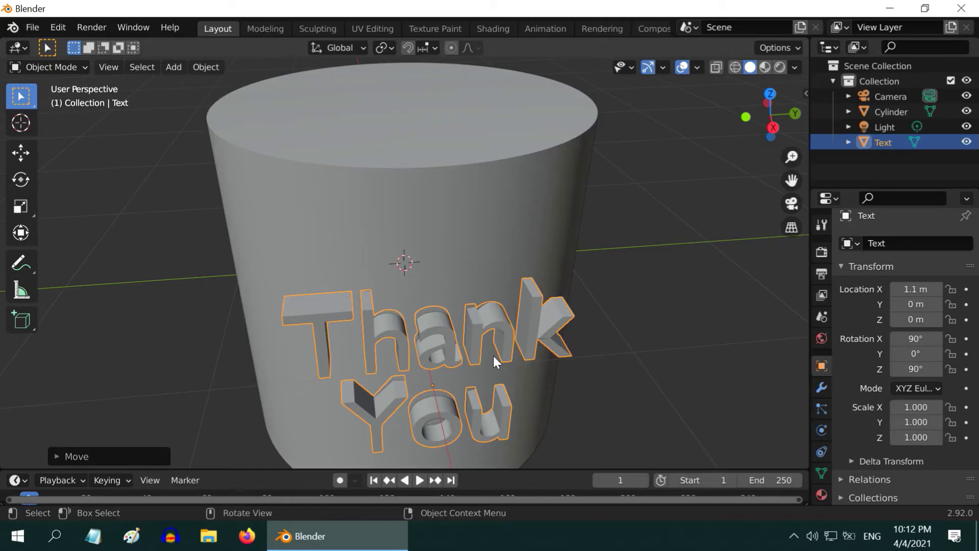
middle_drag(492, 354, 474, 263)
scroll(504, 222, up, 3)
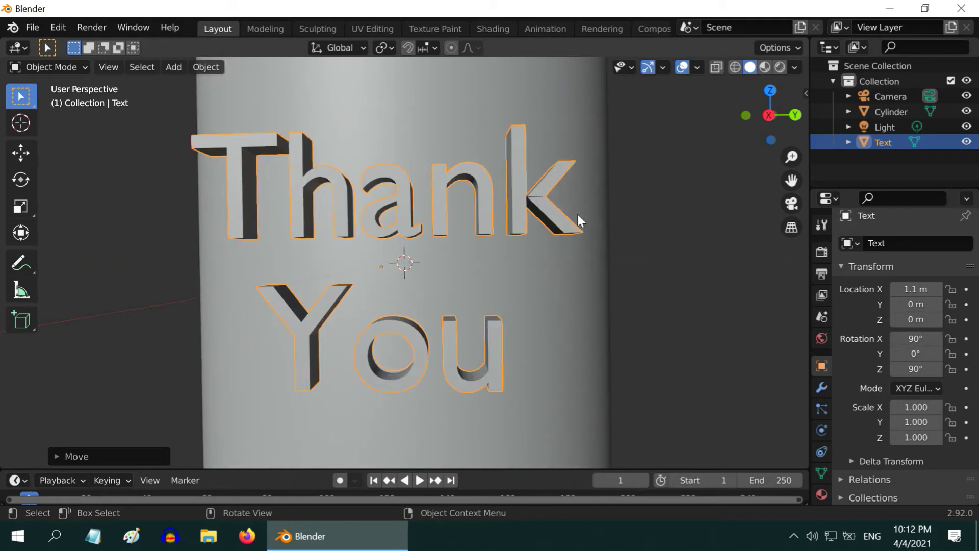
ctrl+middle_drag(578, 230, 463, 225)
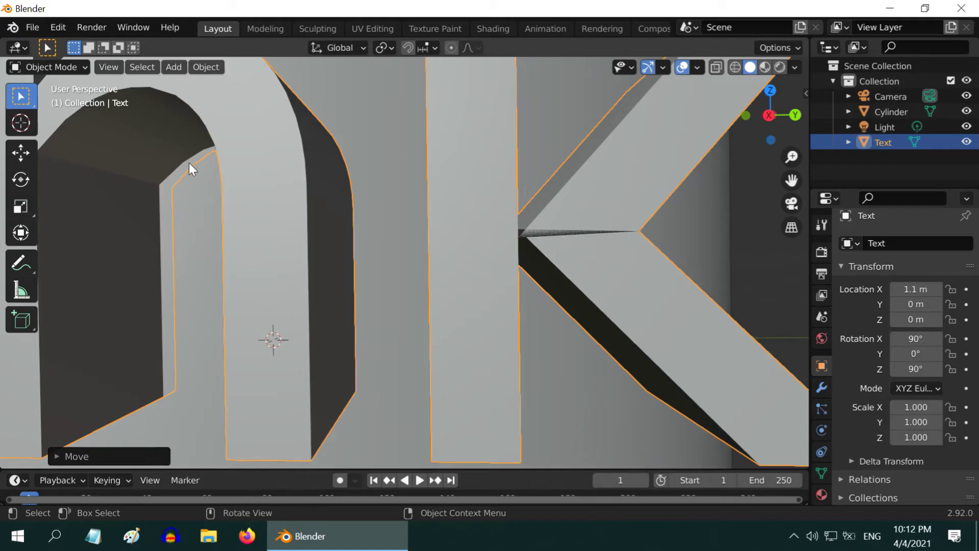
click(26, 66)
Step: In Edit Mode, merge the stray vertices at the K's inner corner at their center
click(47, 102)
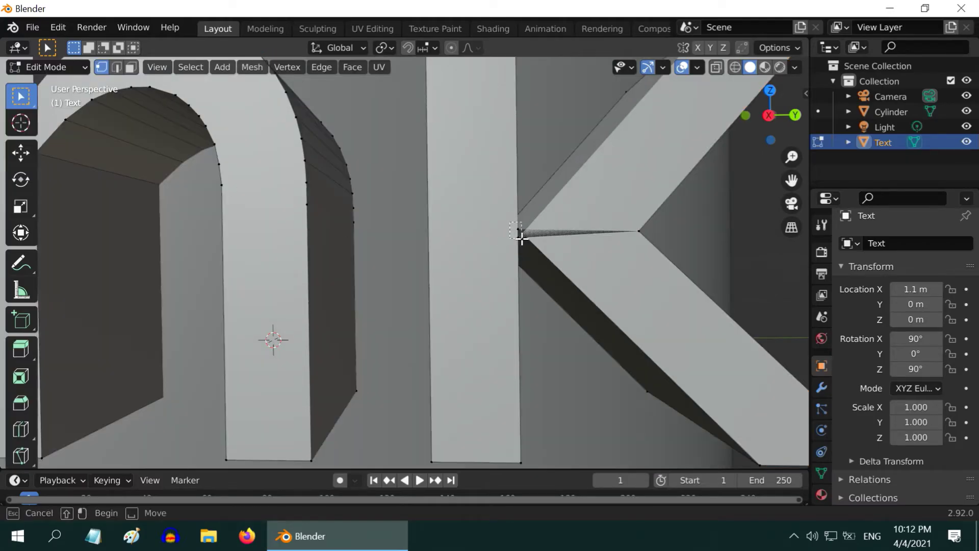
click(521, 240)
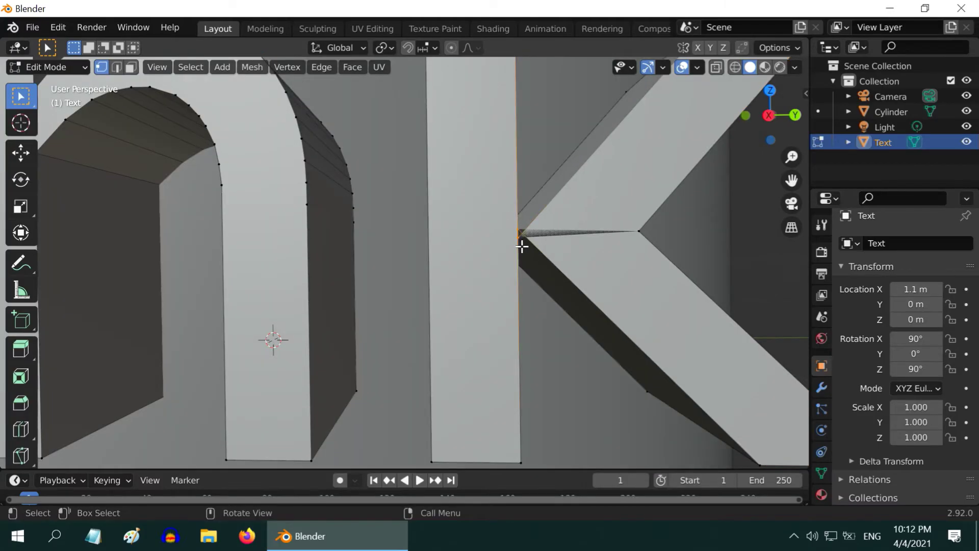
click(252, 67)
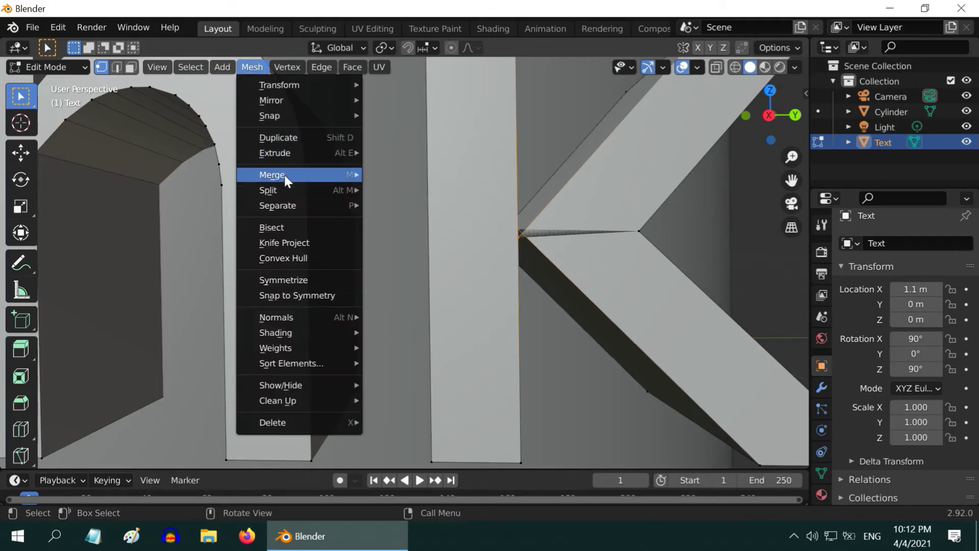
mouse_move(284, 174)
click(417, 174)
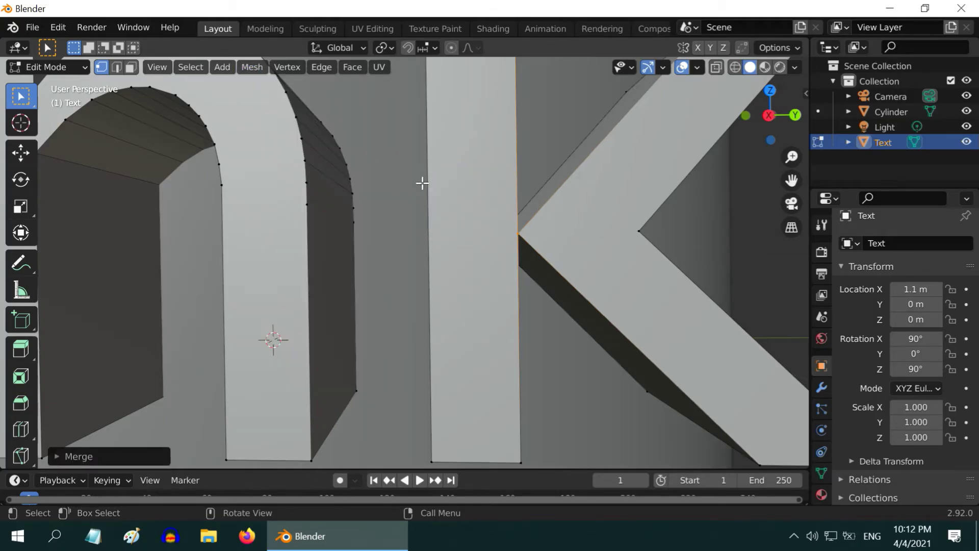
scroll(526, 238, down, 5)
Step: Return to Object Mode and zoom out to see the whole cylinder
click(59, 67)
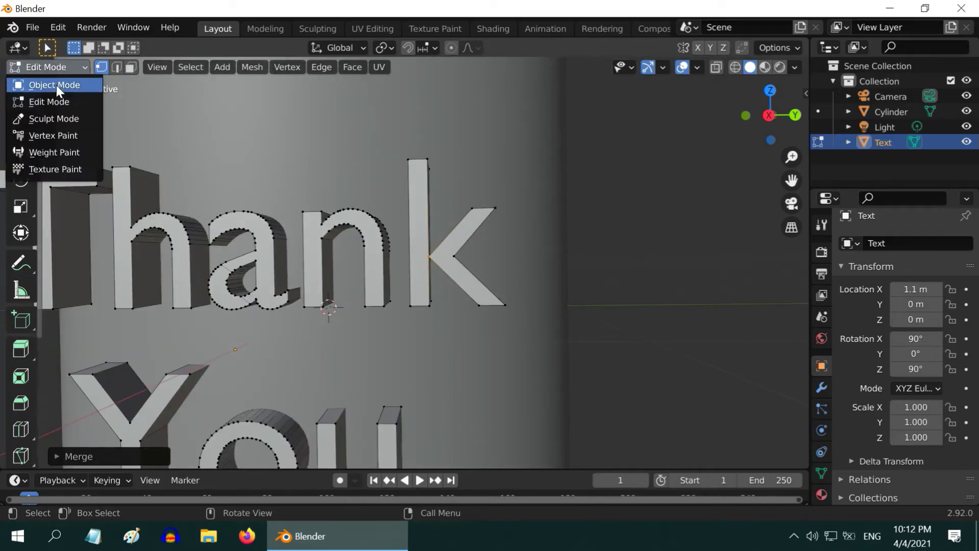
click(56, 85)
middle_drag(365, 313, 417, 280)
scroll(407, 315, down, 3)
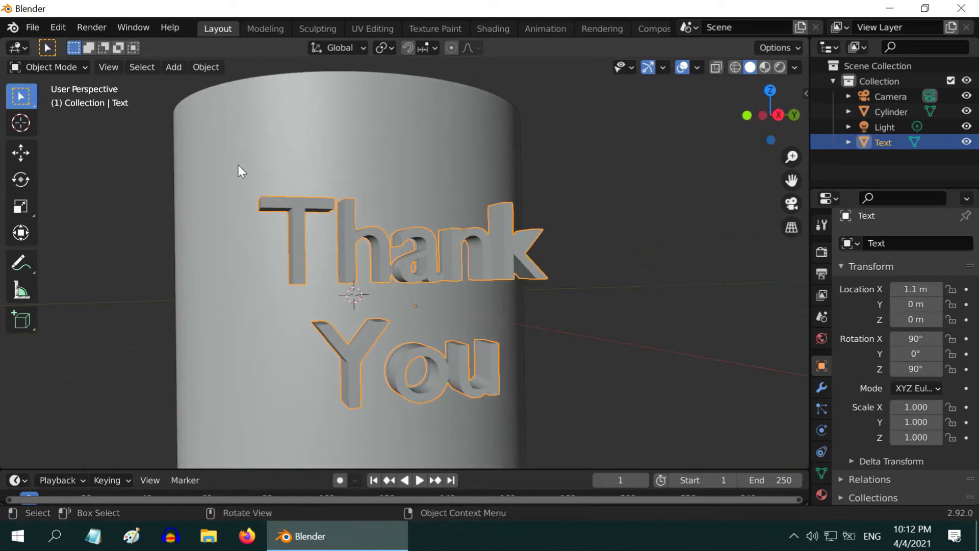
Step: Add a cube-shaped Empty to the scene and select it
click(176, 65)
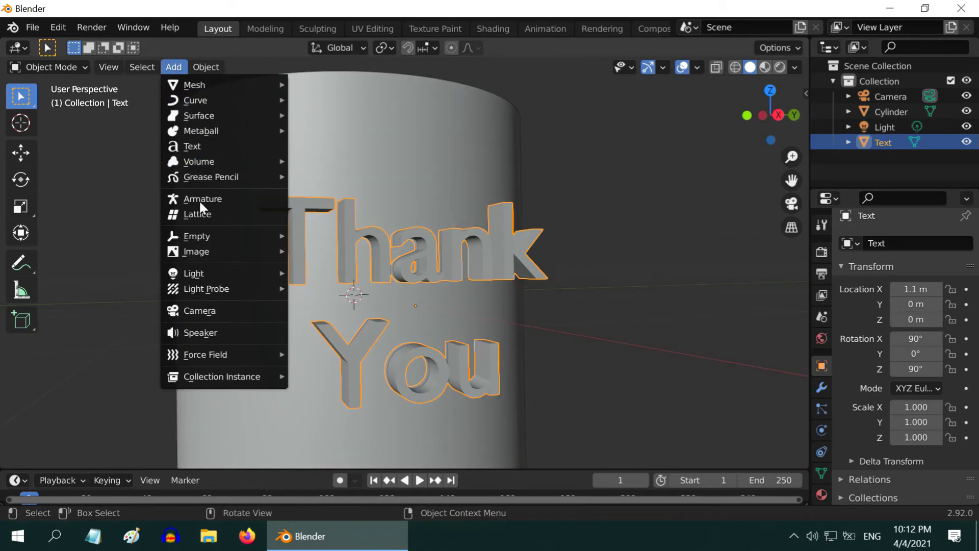
mouse_move(213, 234)
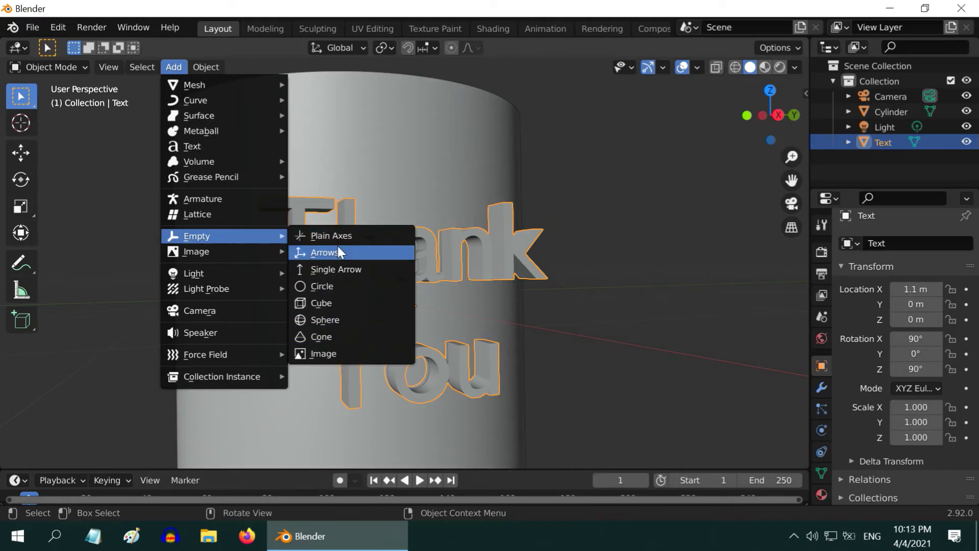
click(329, 303)
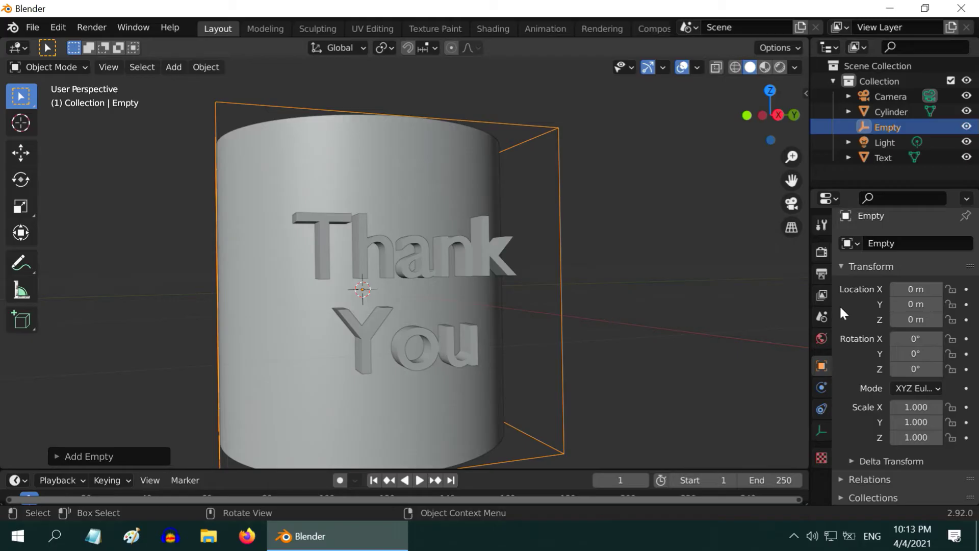
click(486, 261)
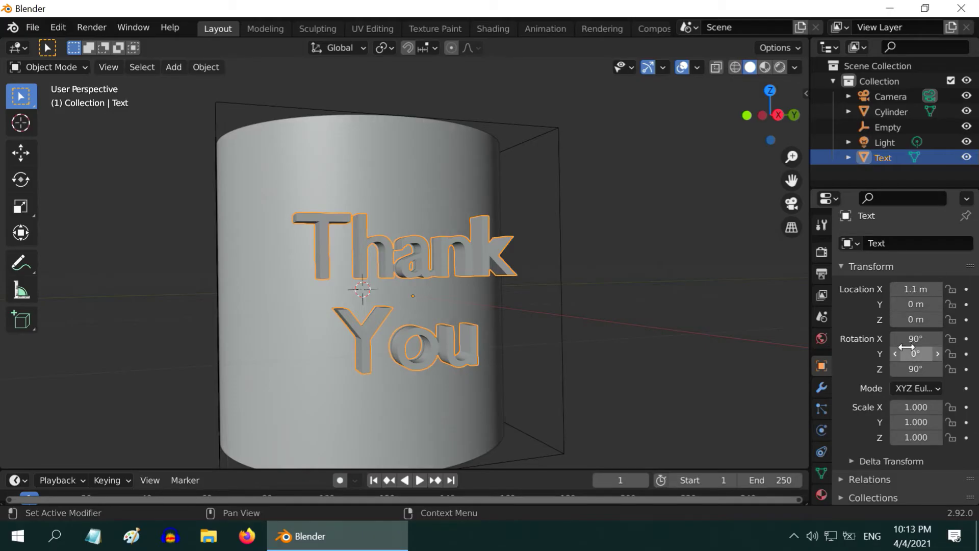
click(561, 266)
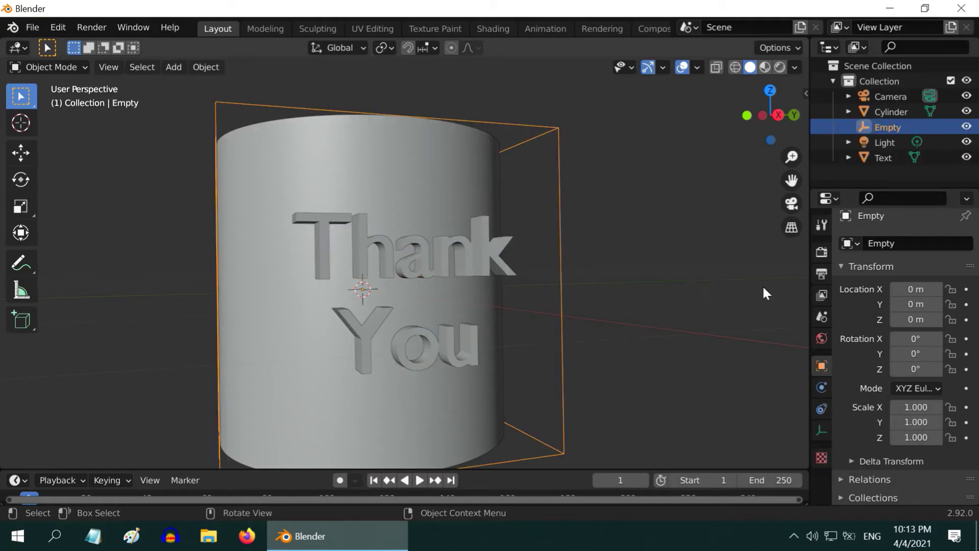
Step: Place the Empty at X location 1.1 m with a 90° X rotation
click(916, 290)
text(1)
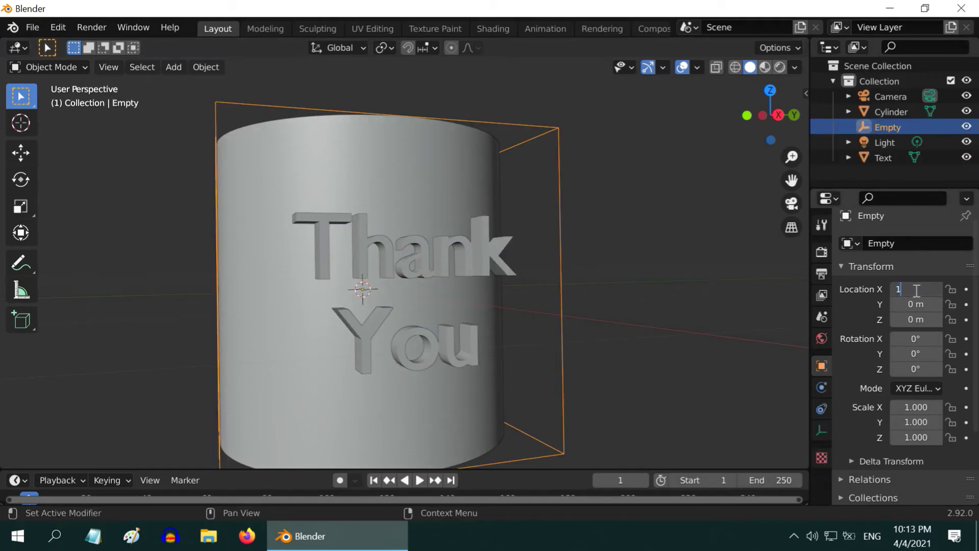
key(Return)
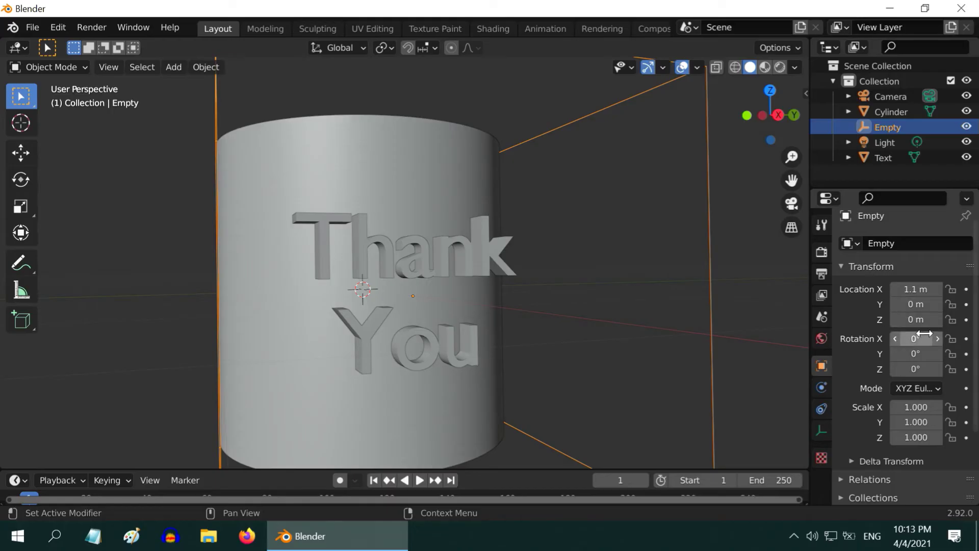
click(927, 339)
text(90)
key(Return)
Step: Add a Simple Deform modifier in Bend mode to the Thank You text
click(496, 259)
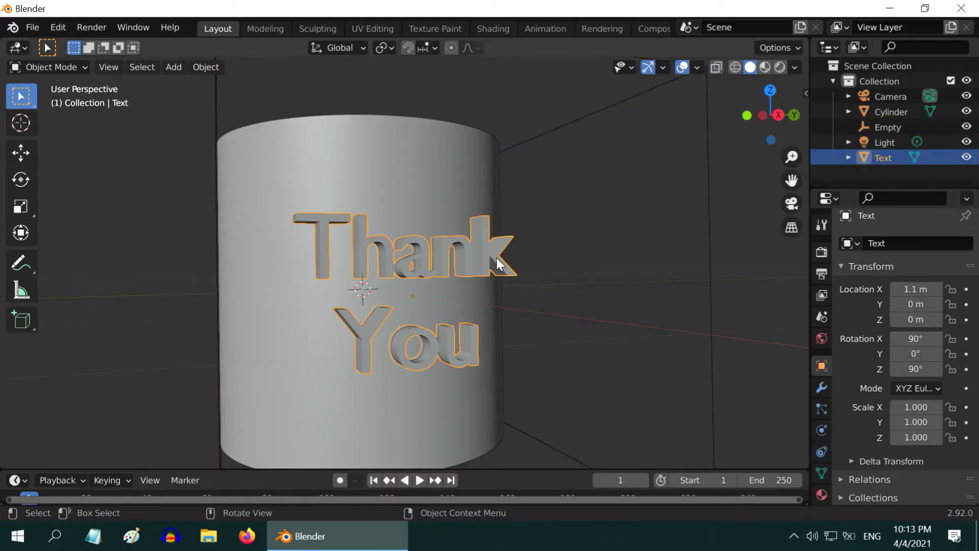
click(822, 387)
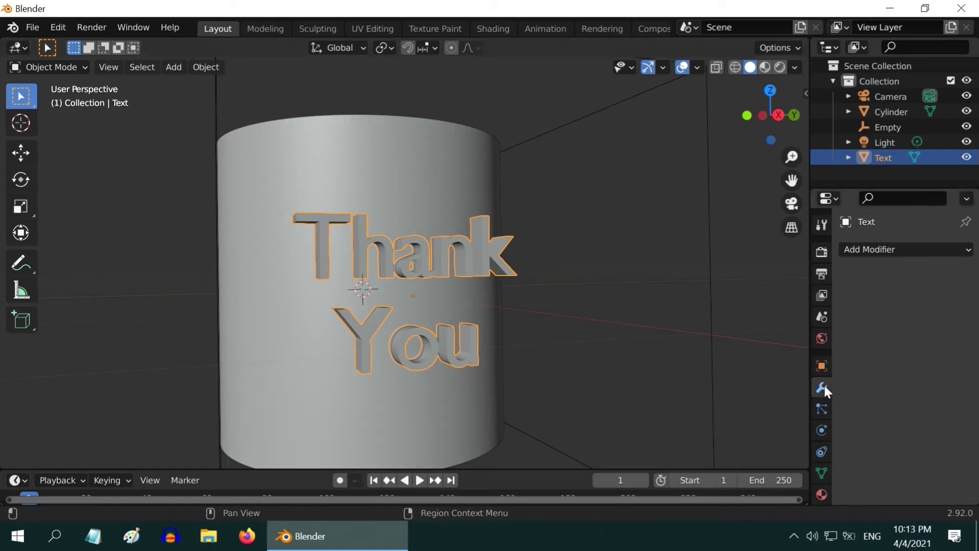
click(874, 250)
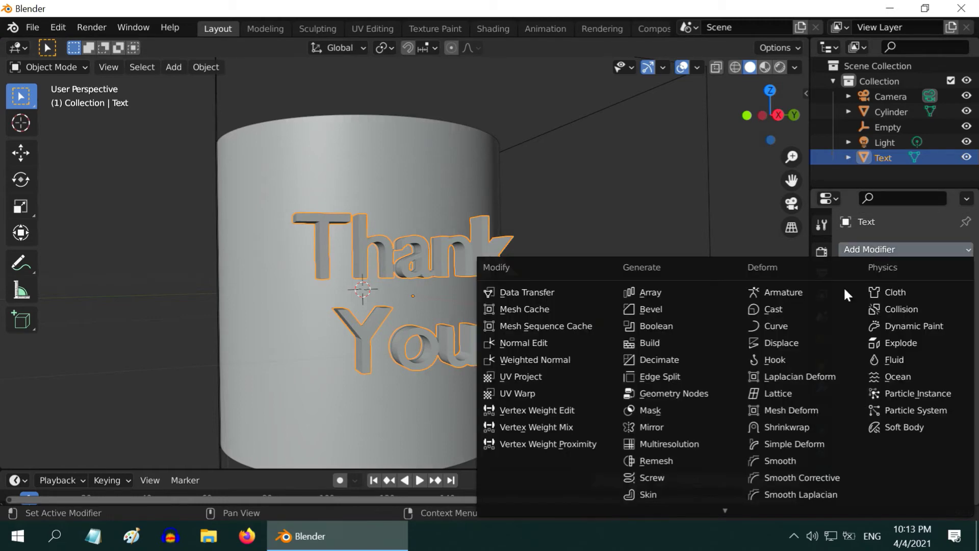
click(814, 444)
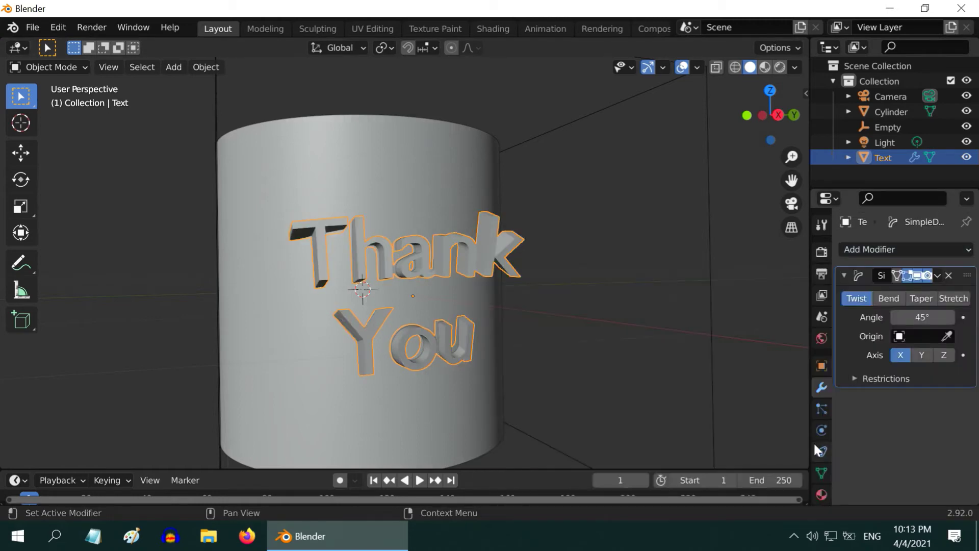
click(889, 299)
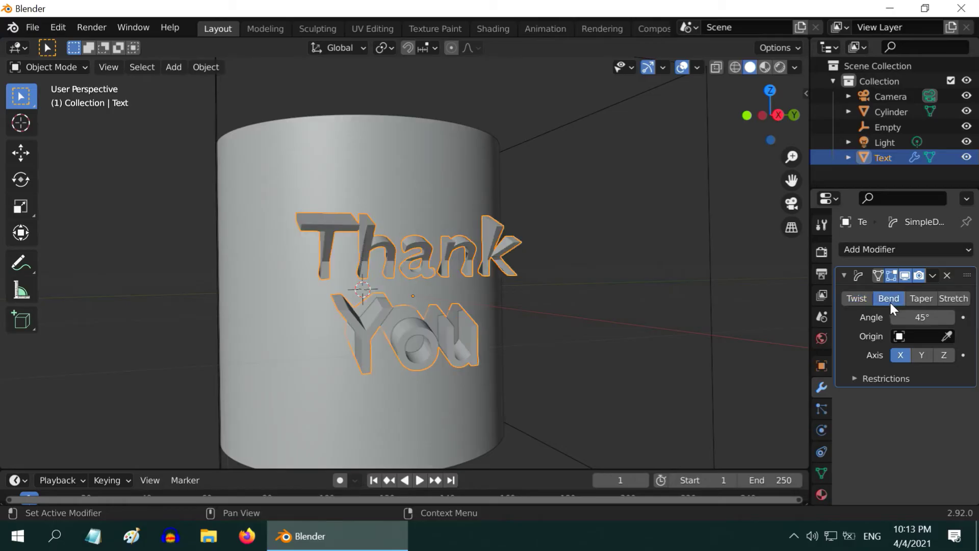
Step: Bend the text around the Empty origin on the Y axis at about -67°
click(900, 339)
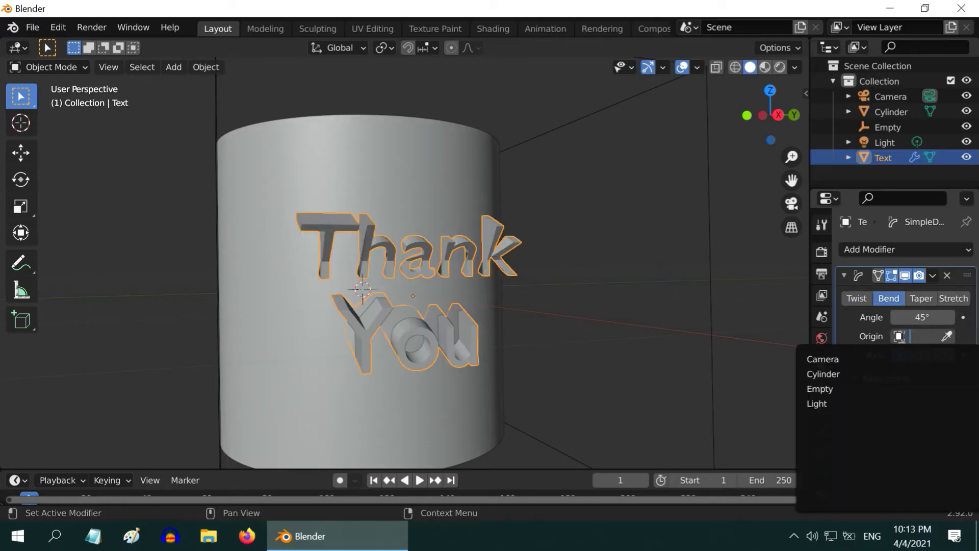
click(831, 389)
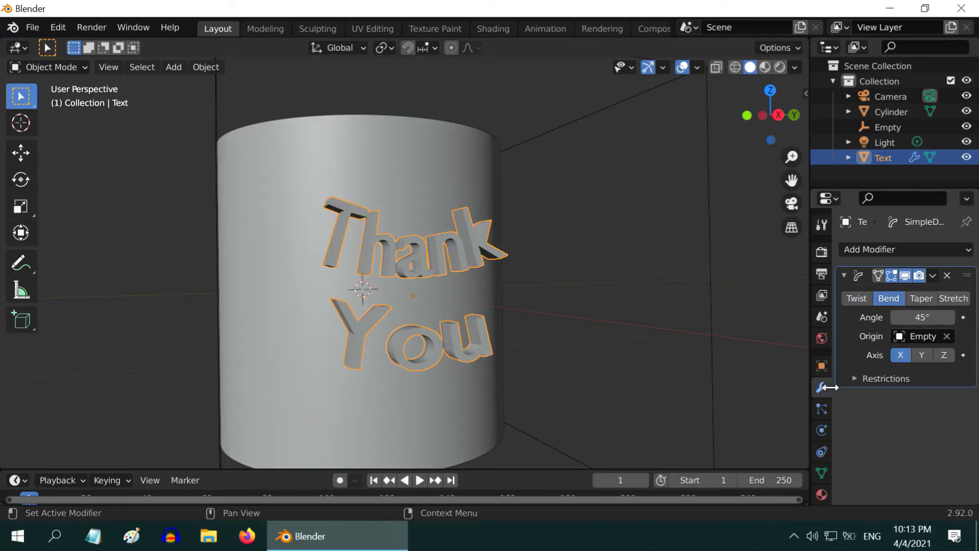
click(923, 355)
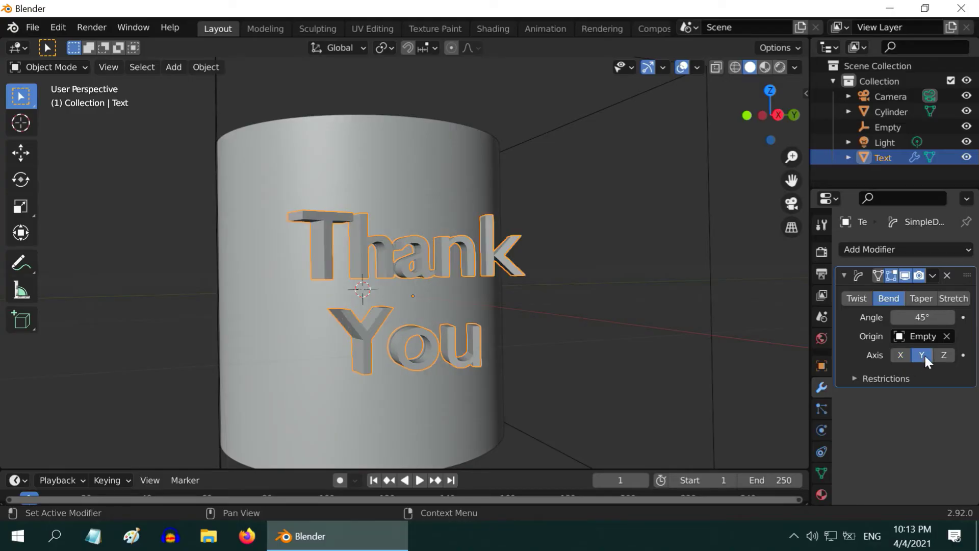
drag(923, 317, 886, 317)
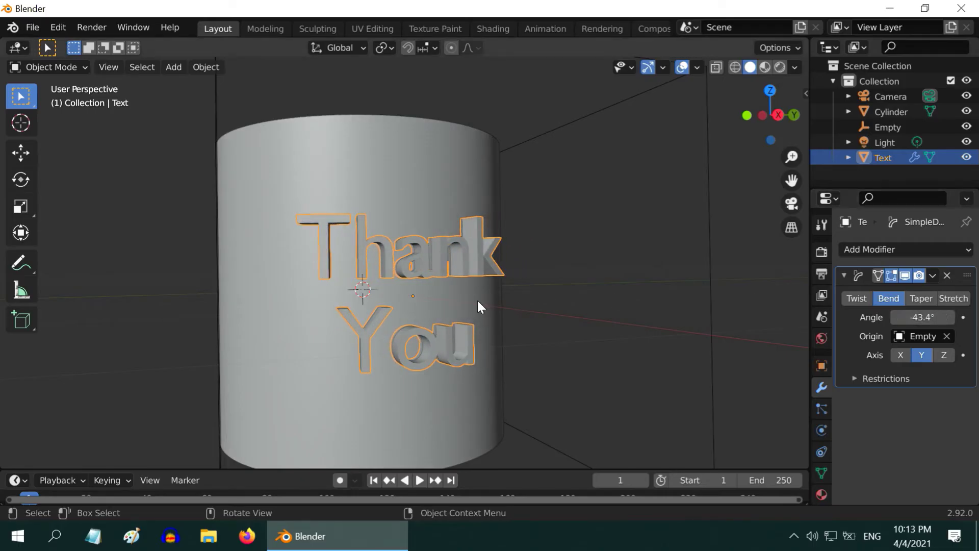
middle_drag(478, 306, 451, 434)
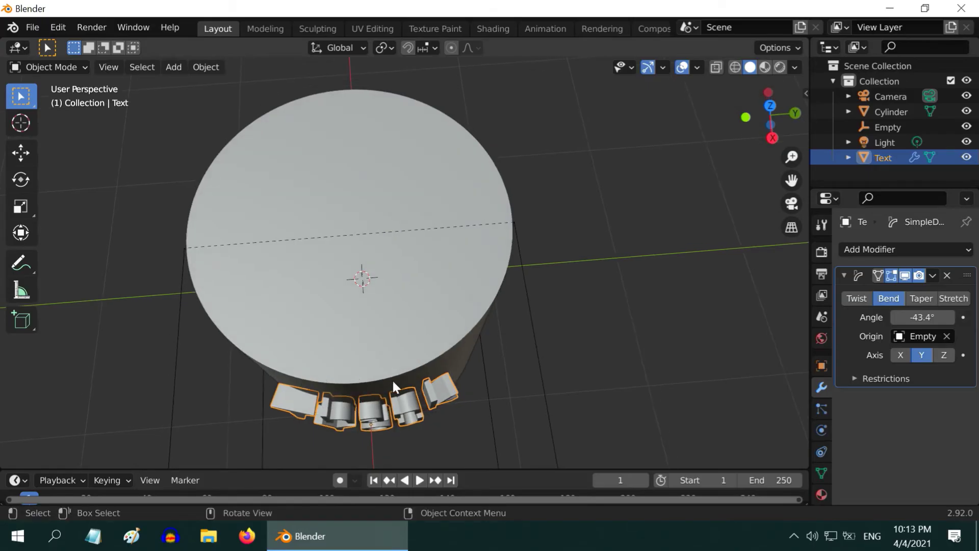
drag(944, 317, 891, 318)
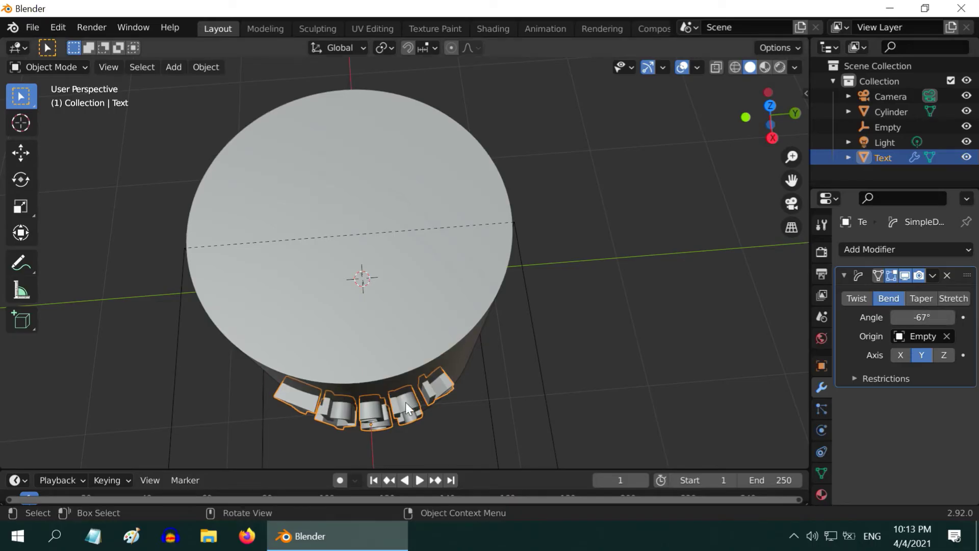
middle_drag(153, 197, 173, 103)
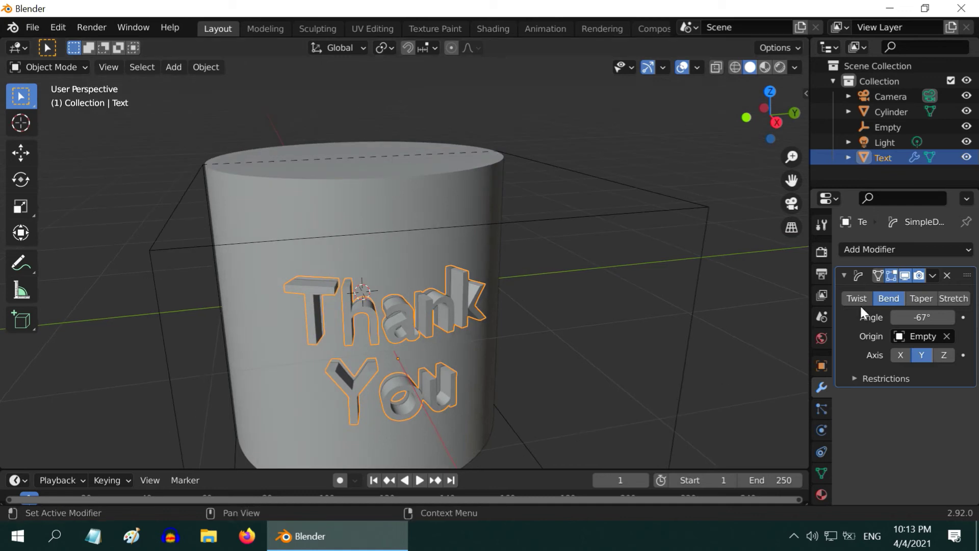
Step: Apply the Simple Deform modifier to make the text's bend permanent
click(933, 276)
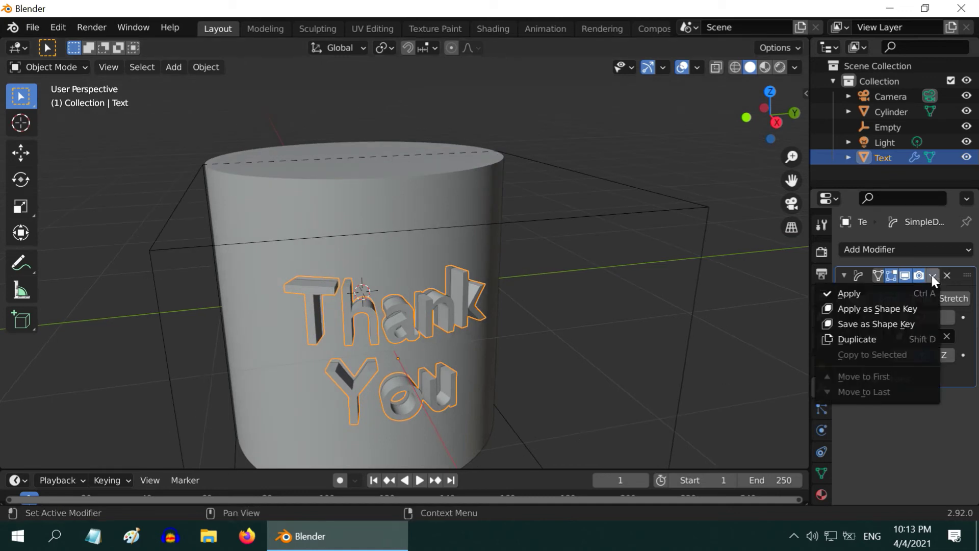
click(893, 292)
middle_drag(458, 367, 457, 357)
middle_drag(435, 402, 431, 302)
scroll(387, 344, up, 1)
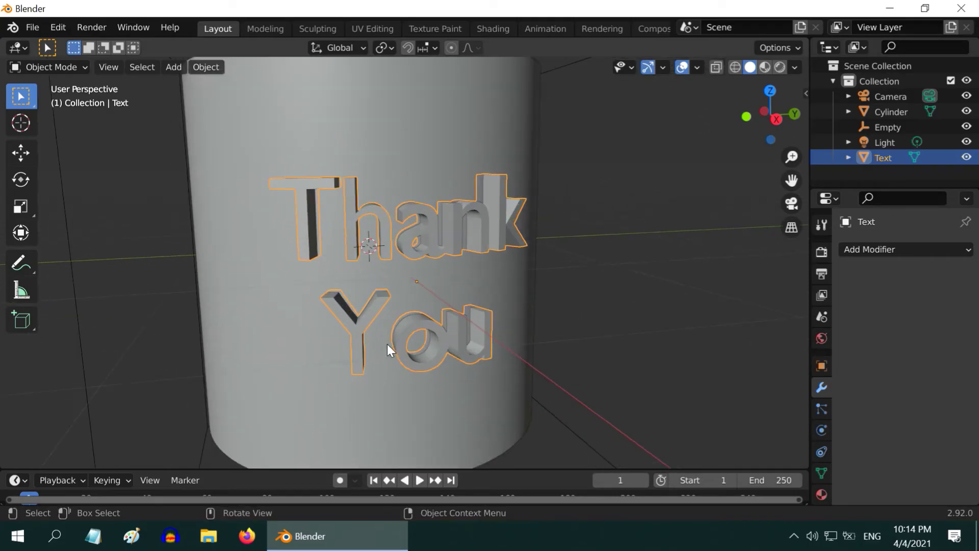
Step: Select the cylinder, then the text, and join them into a single object
click(275, 305)
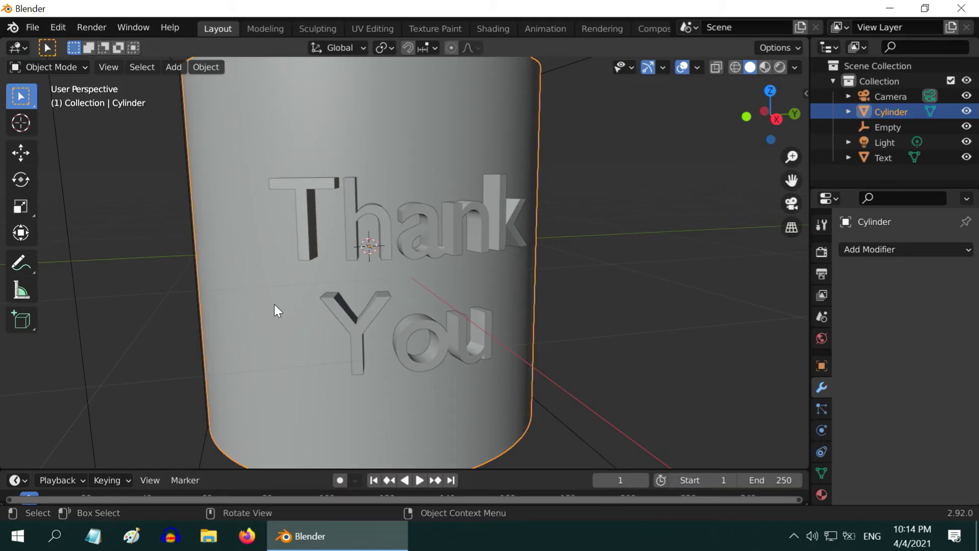
shift+click(309, 225)
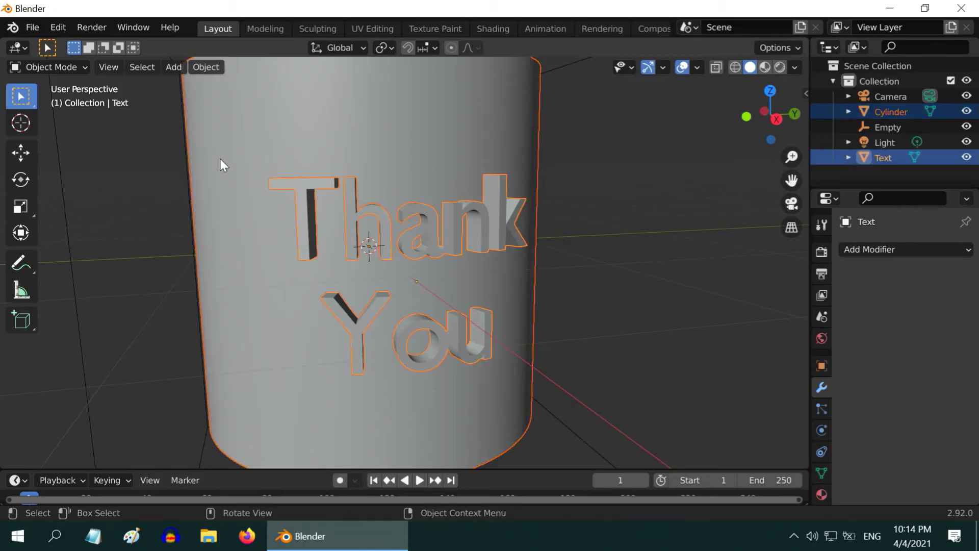
click(209, 71)
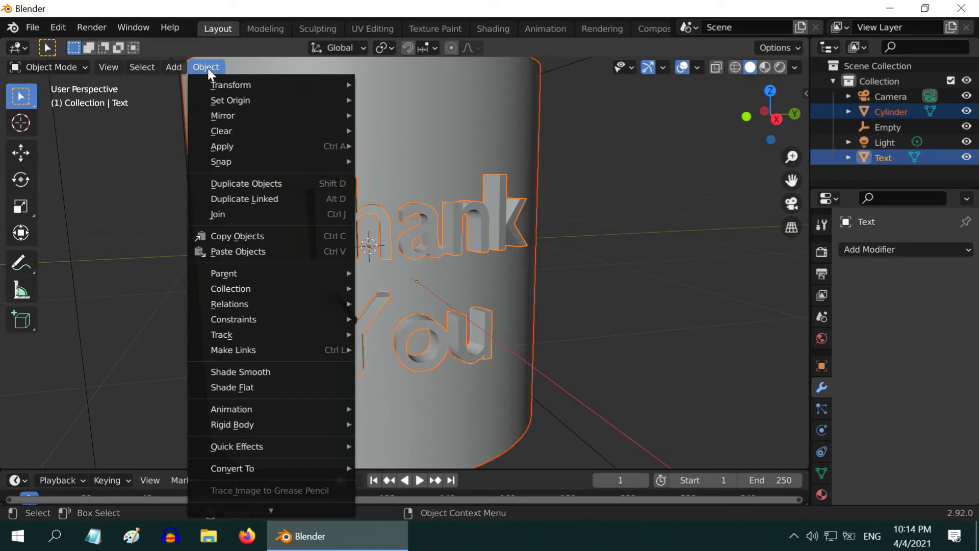
click(248, 211)
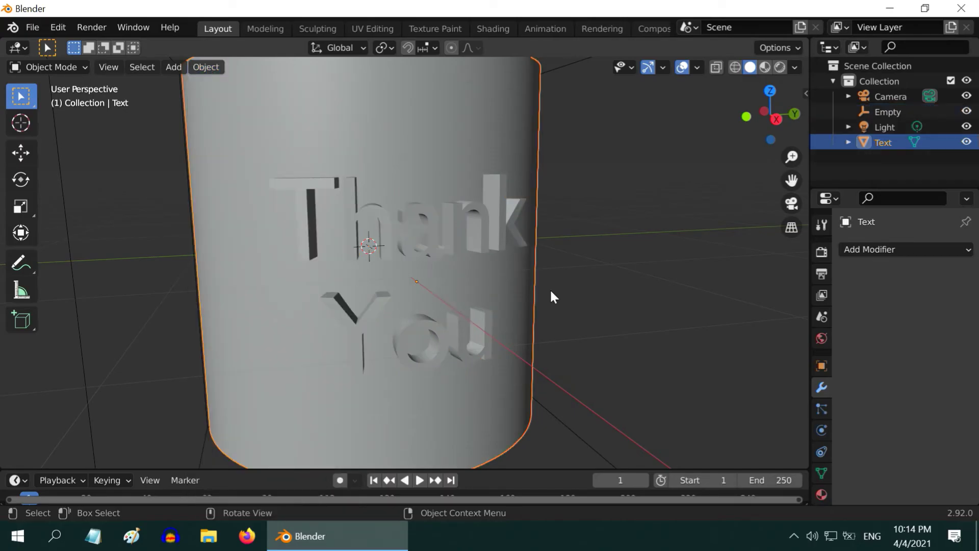
middle_drag(551, 295, 473, 286)
scroll(405, 248, up, 2)
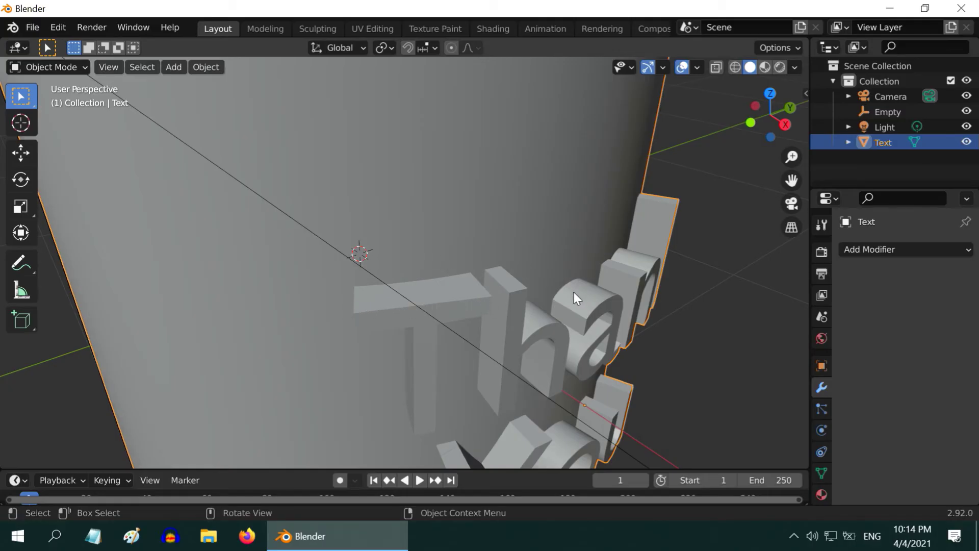
scroll(572, 292, down, 6)
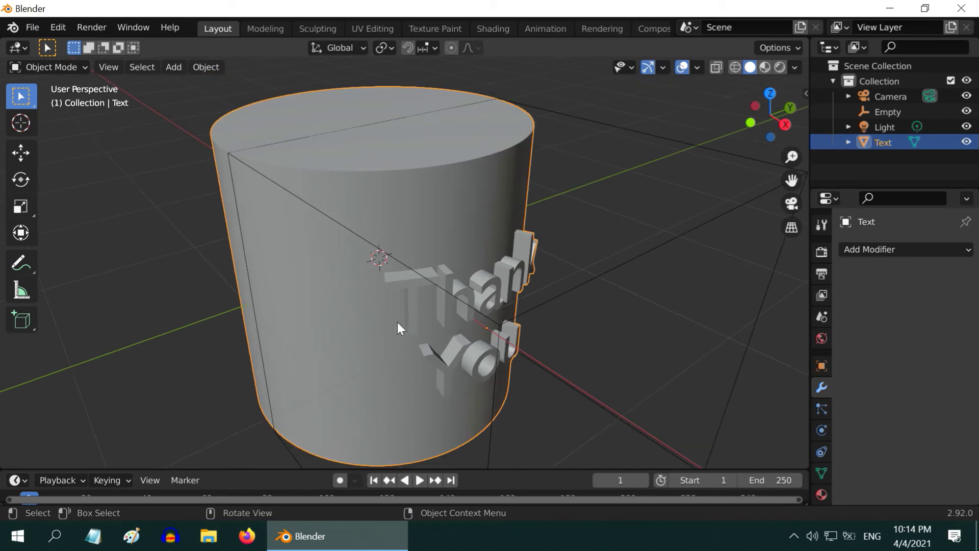
Step: Undo the join so the cylinder and text are separate again
click(59, 26)
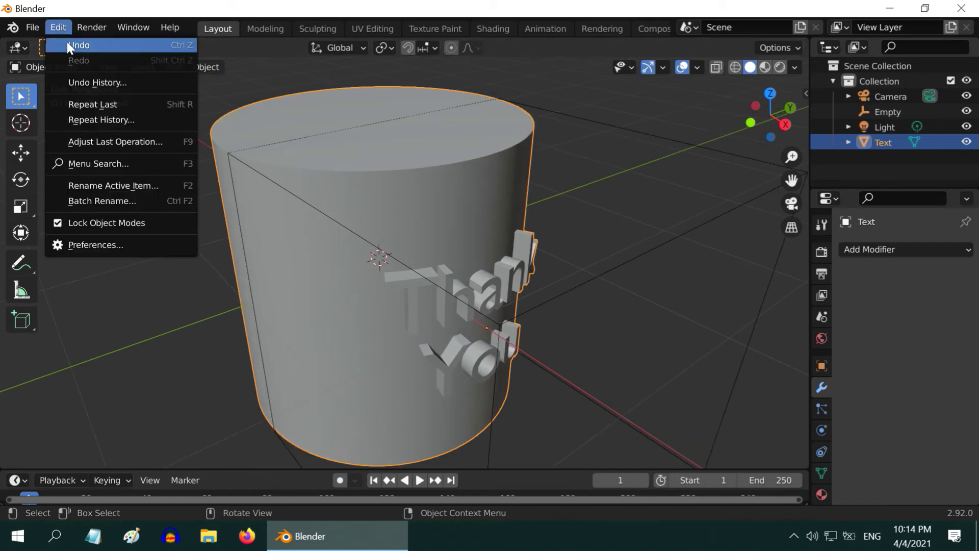
click(66, 41)
middle_drag(541, 362, 566, 335)
click(567, 336)
Step: Add a Boolean modifier set to Union on the cylinder
click(415, 174)
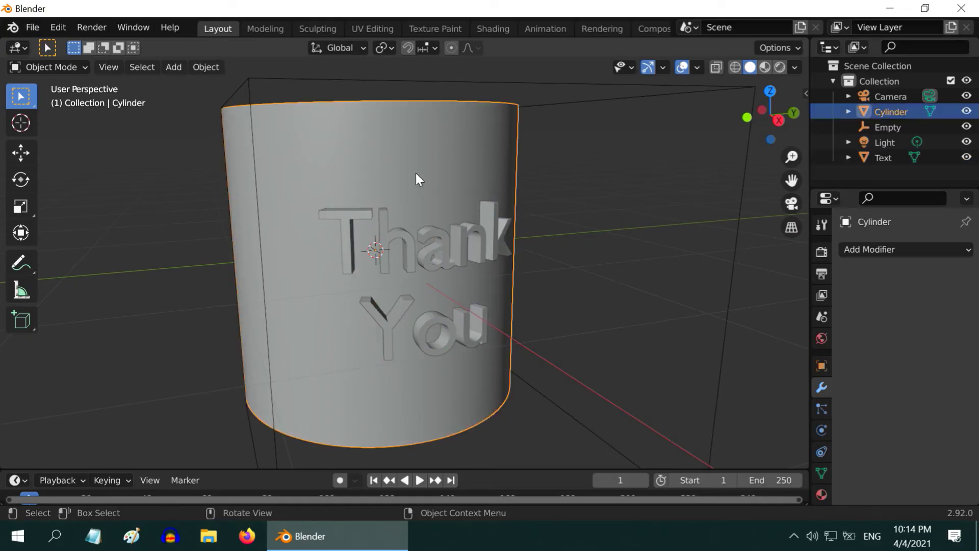
click(859, 249)
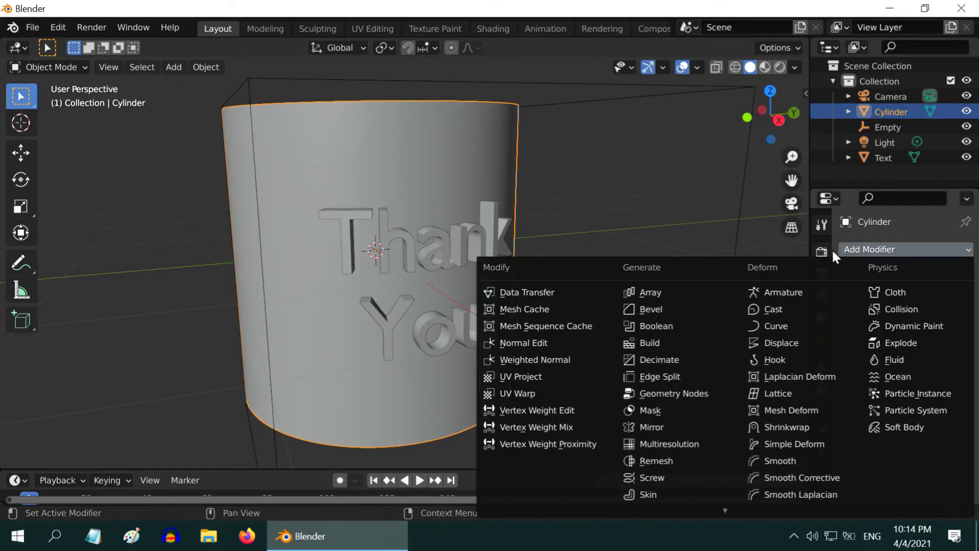
click(663, 327)
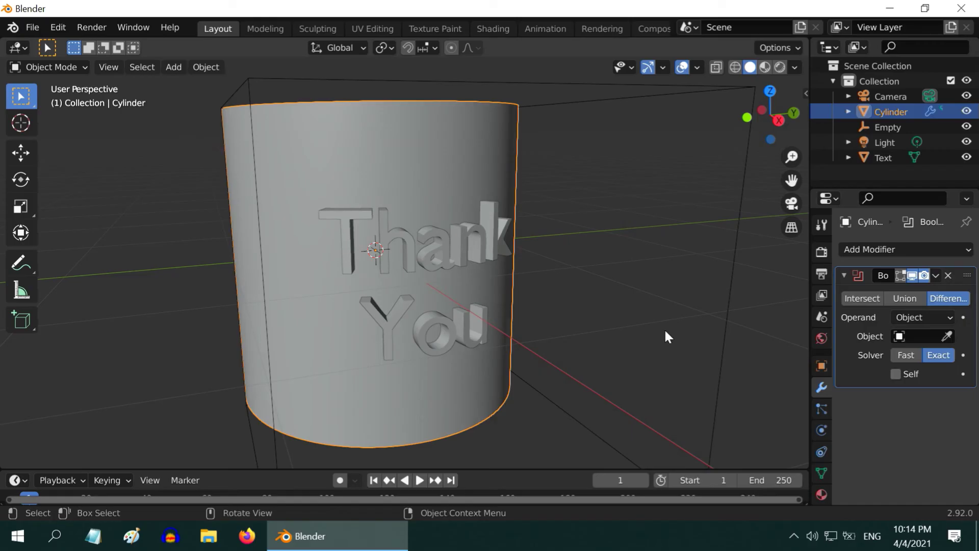
click(914, 298)
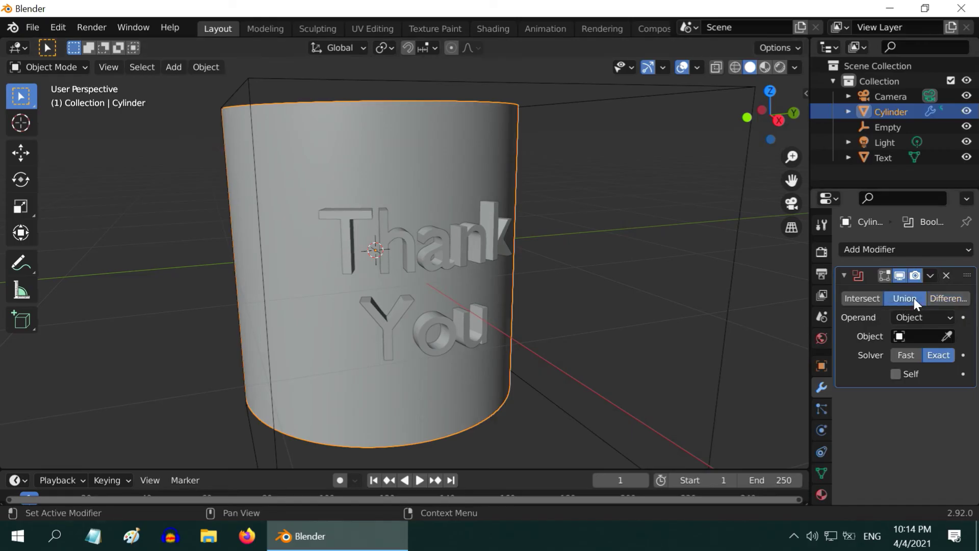
click(902, 336)
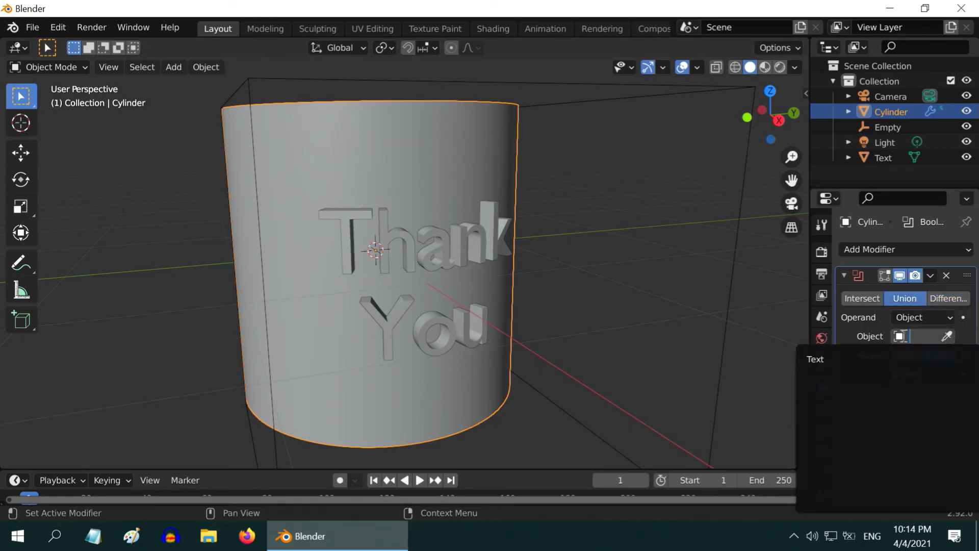
Step: Set the Text object as the Boolean union's operand
click(830, 360)
middle_drag(572, 339, 519, 326)
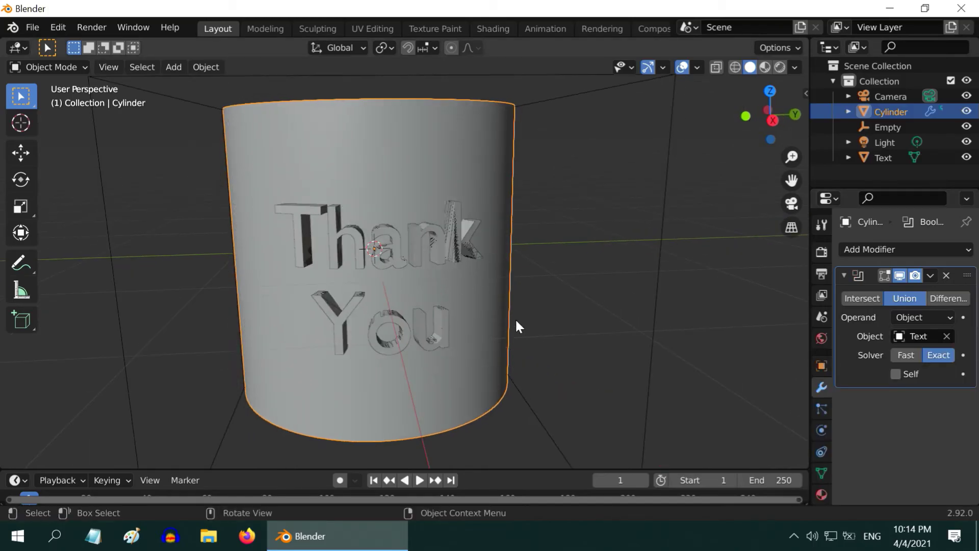
scroll(436, 280, up, 2)
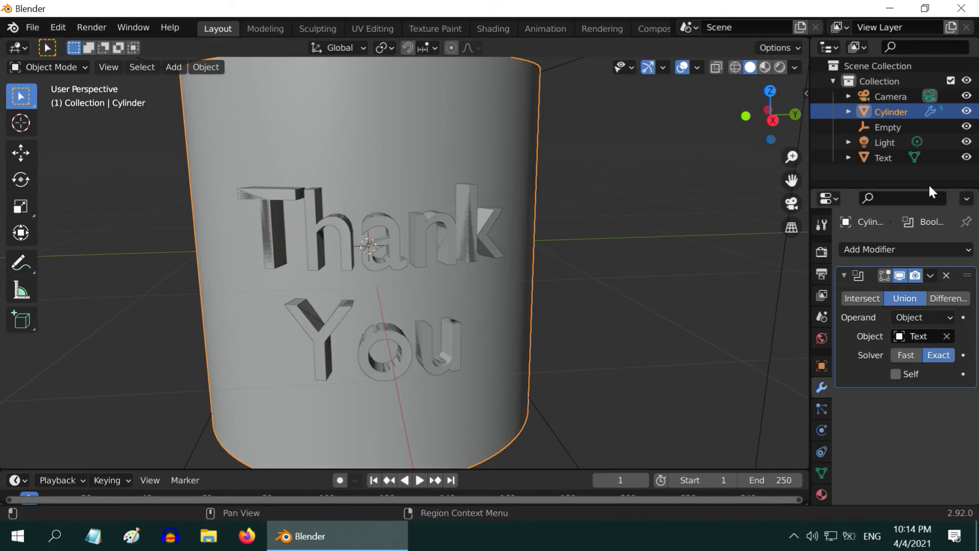
Step: Hide the Text and Empty objects and inspect the embossed Thank You lettering
click(966, 159)
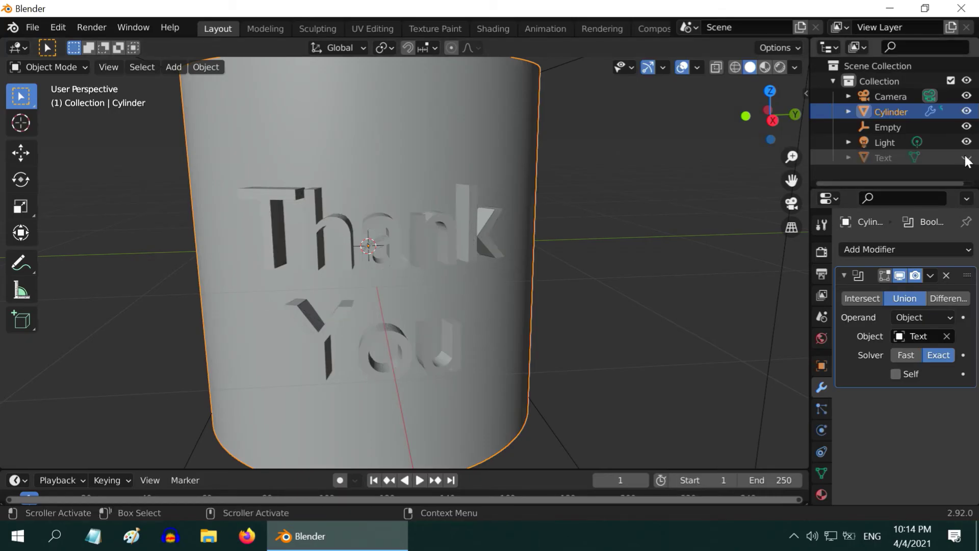
click(967, 127)
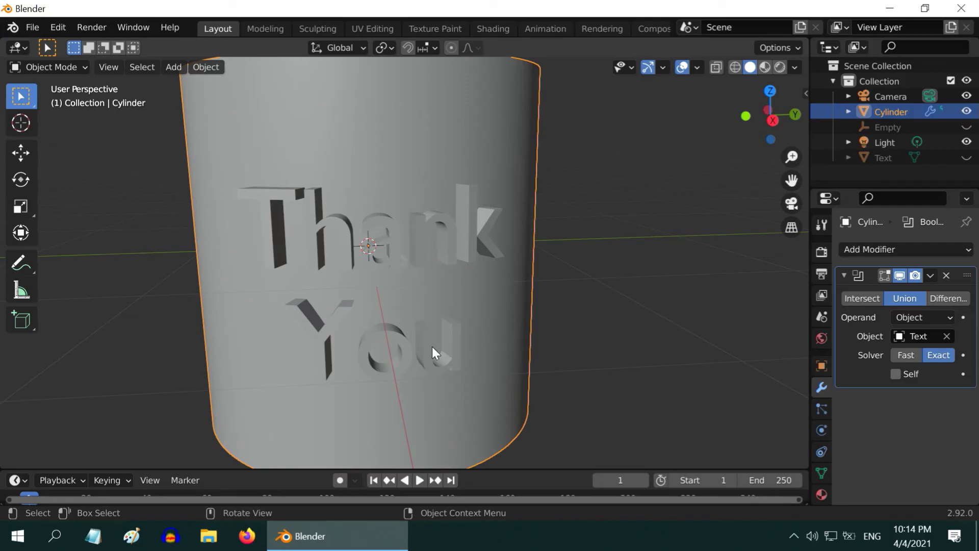
middle_drag(432, 347, 460, 316)
scroll(461, 315, up, 3)
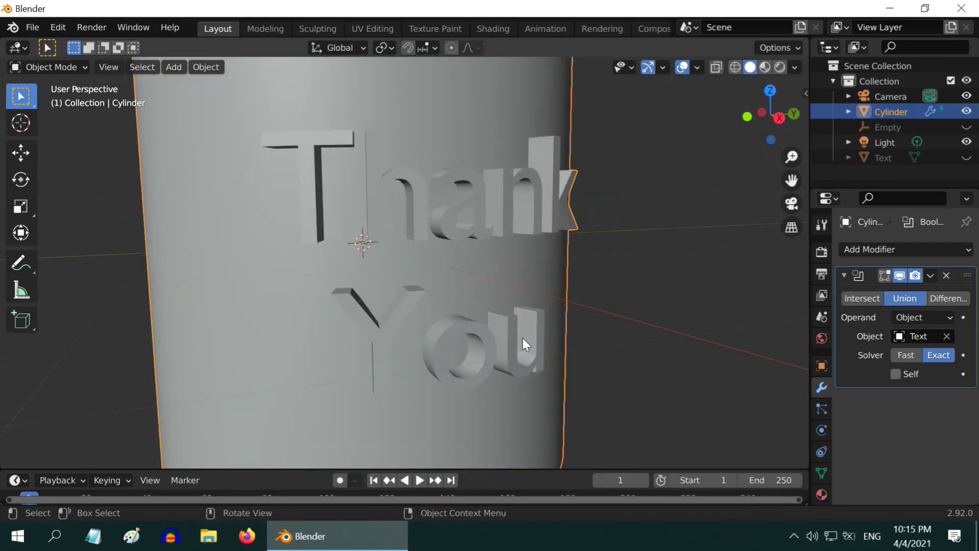
middle_drag(523, 339, 486, 348)
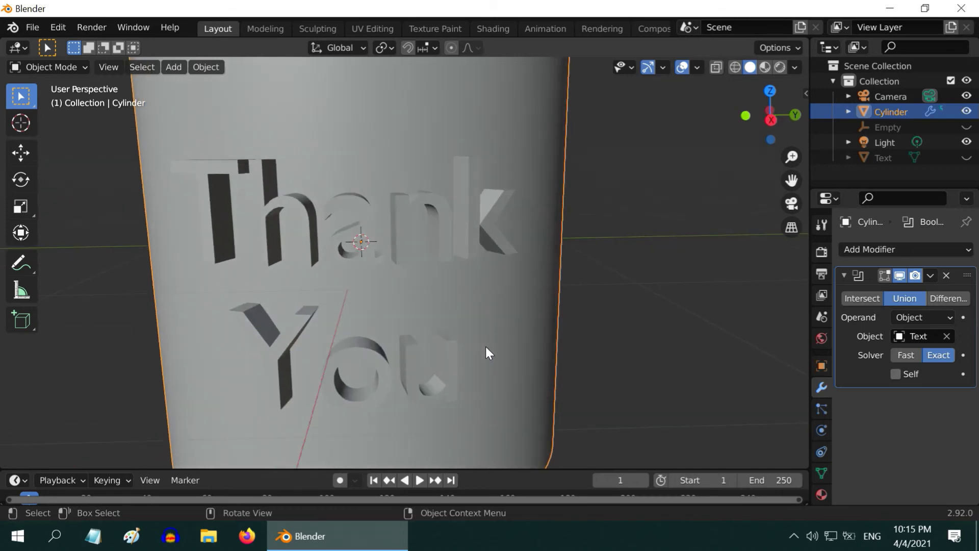
scroll(486, 342, down, 1)
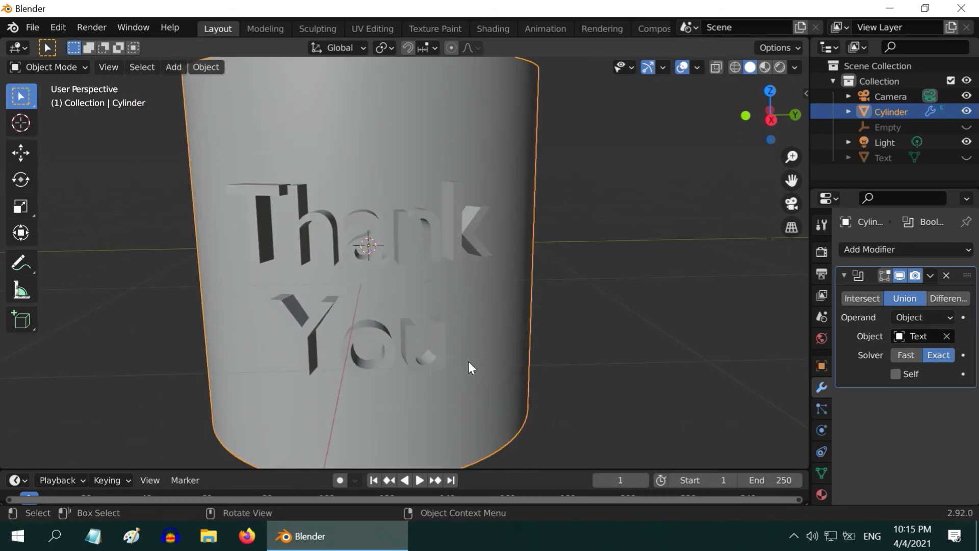
Step: Collapse the Boolean panel and add a Bevel modifier to the cylinder
click(843, 275)
click(855, 250)
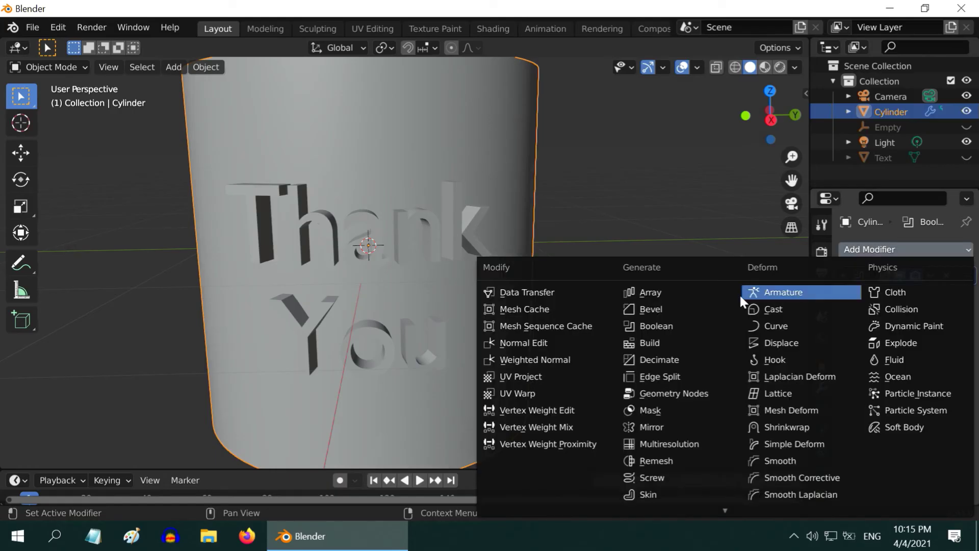
click(670, 311)
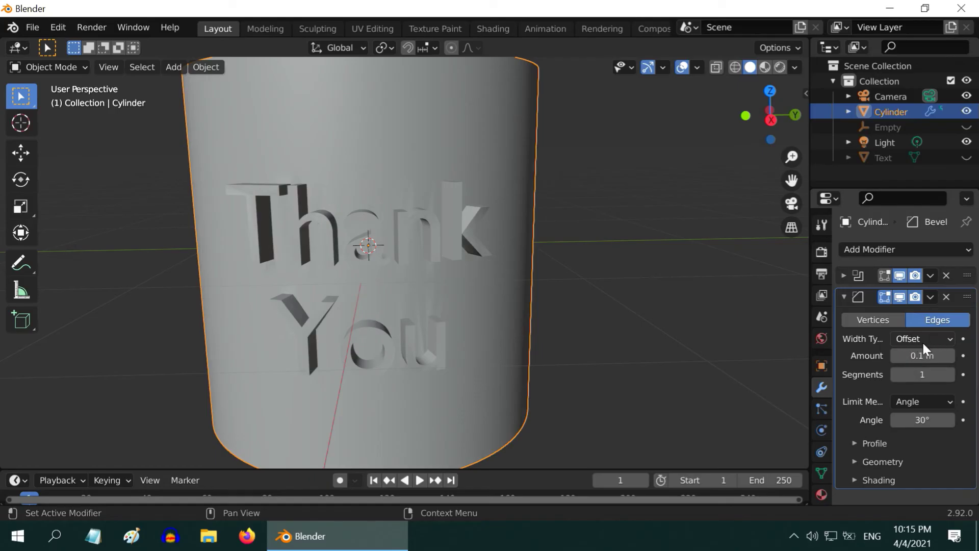
Step: Set the bevel to 0.005 m amount and 5 segments, and show its Geometry options
click(928, 357)
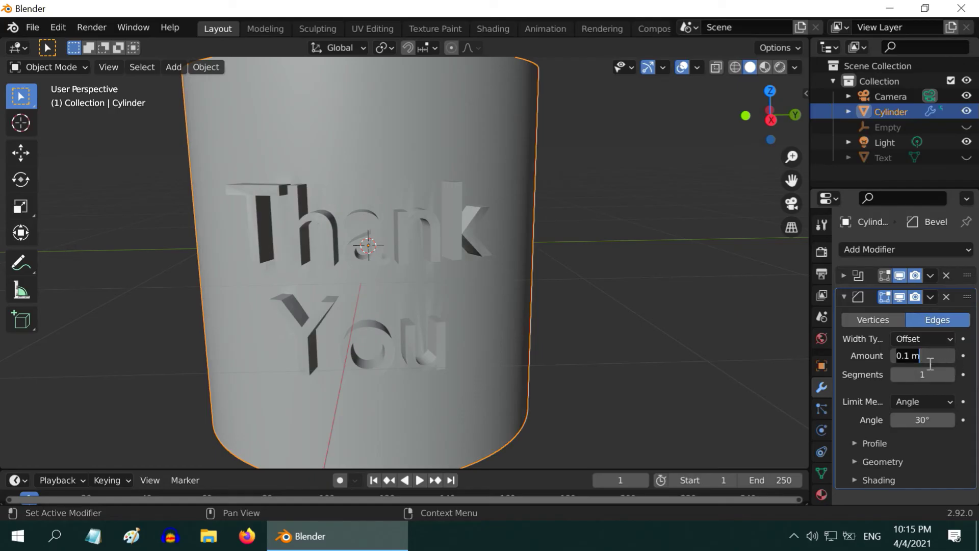
key(BackSpace)
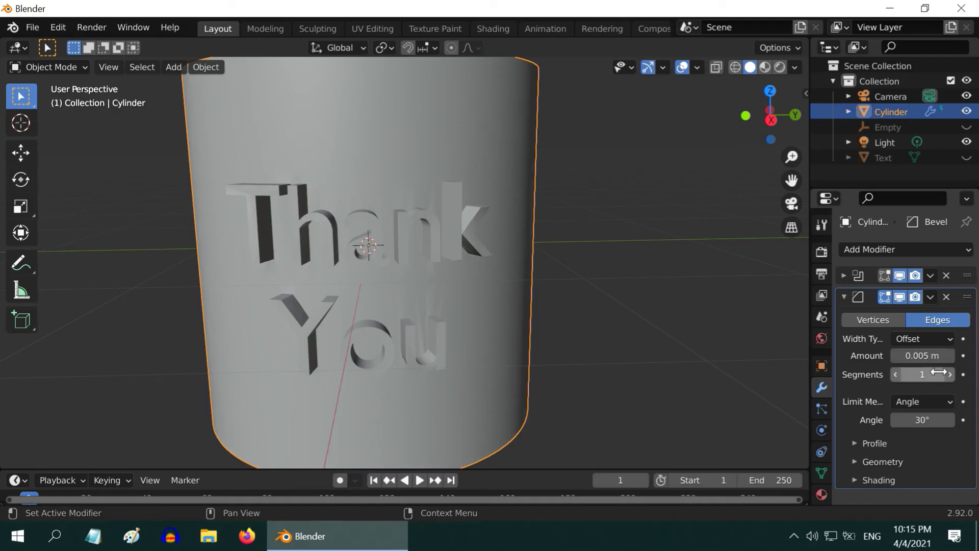
click(931, 375)
text(5)
key(Return)
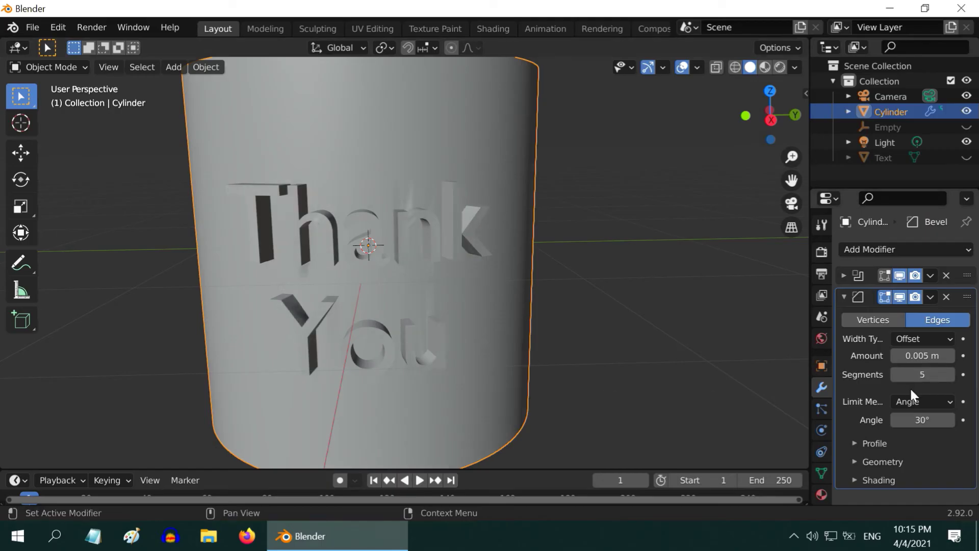
click(853, 459)
scroll(916, 462, down, 5)
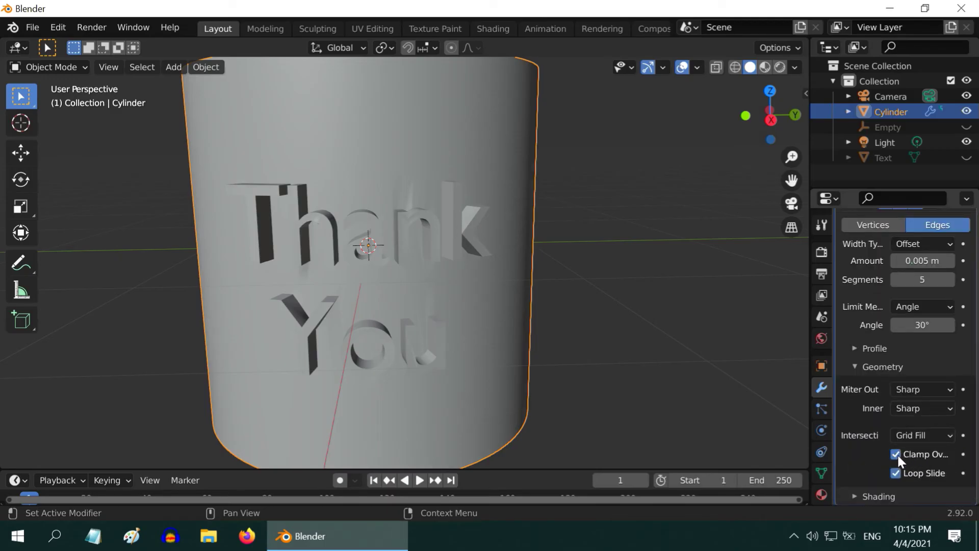
Step: Disable Clamp Overlap on the cylinder's bevel
click(896, 454)
scroll(354, 300, up, 3)
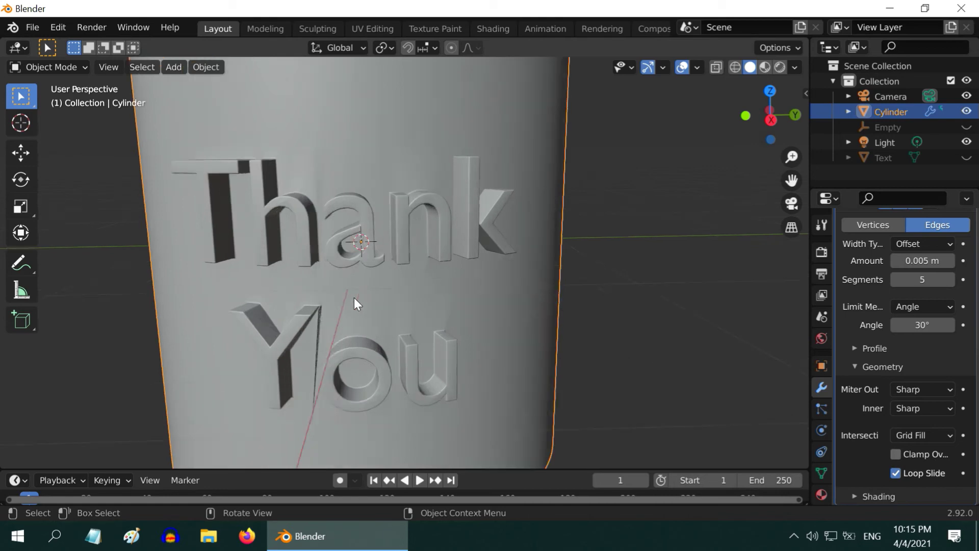
middle_drag(354, 301, 445, 319)
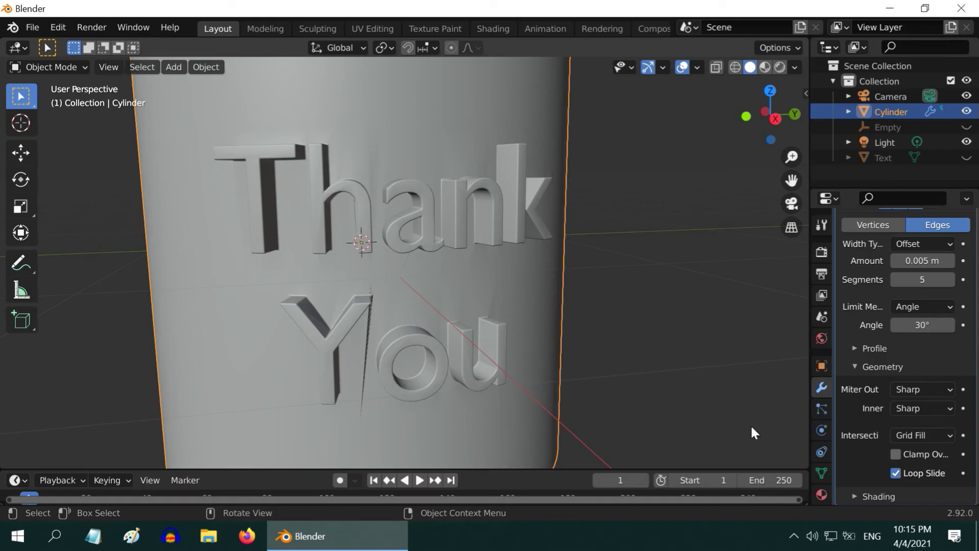
Step: Enable Harden Normals in the bevel's Shading options and check the lettering's shading
click(856, 495)
scroll(904, 472, down, 5)
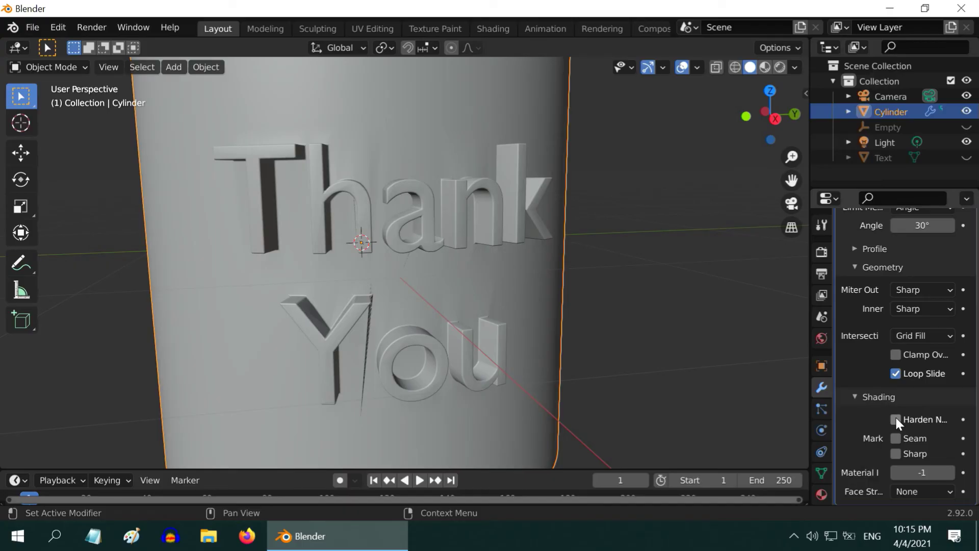
click(896, 419)
mouse_move(486, 308)
middle_down()
mouse_move(479, 303)
mouse_move(493, 317)
mouse_move(453, 311)
mouse_move(504, 308)
mouse_move(510, 320)
mouse_move(546, 320)
mouse_move(472, 317)
middle_up()
scroll(504, 308, down, 2)
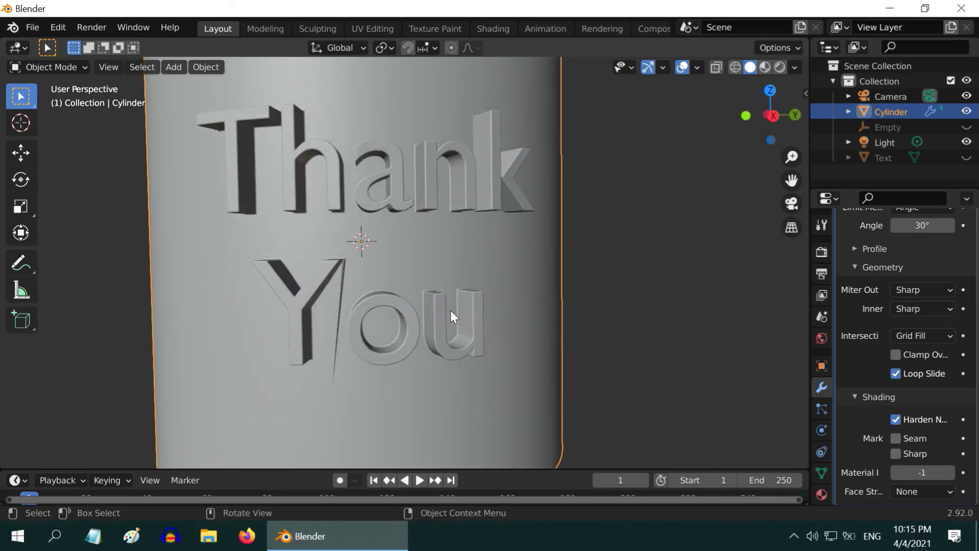
scroll(345, 289, up, 2)
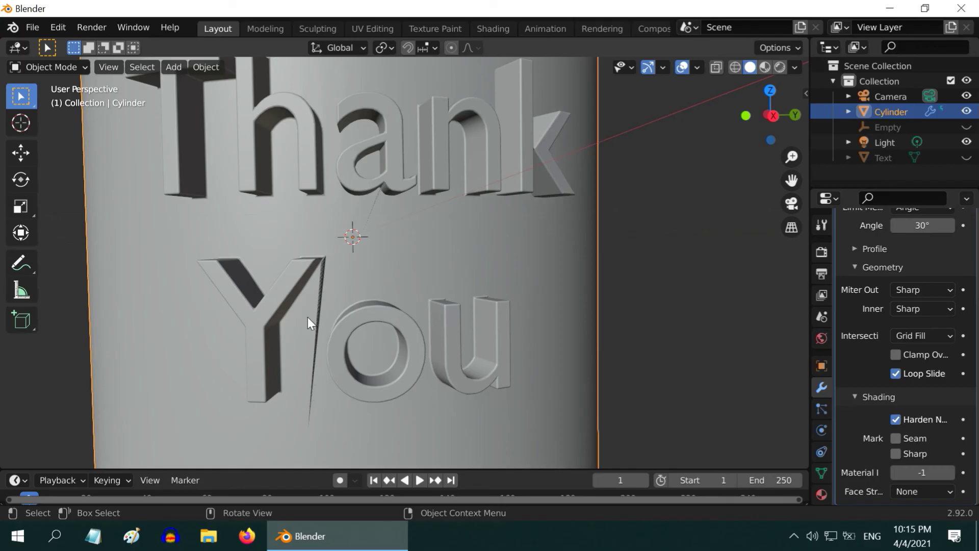
scroll(341, 286, down, 2)
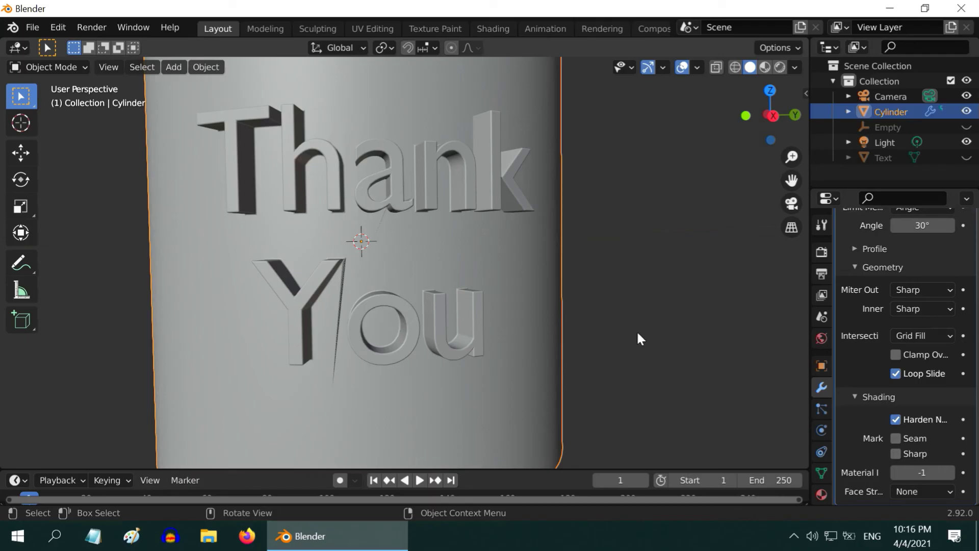
scroll(872, 330, up, 10)
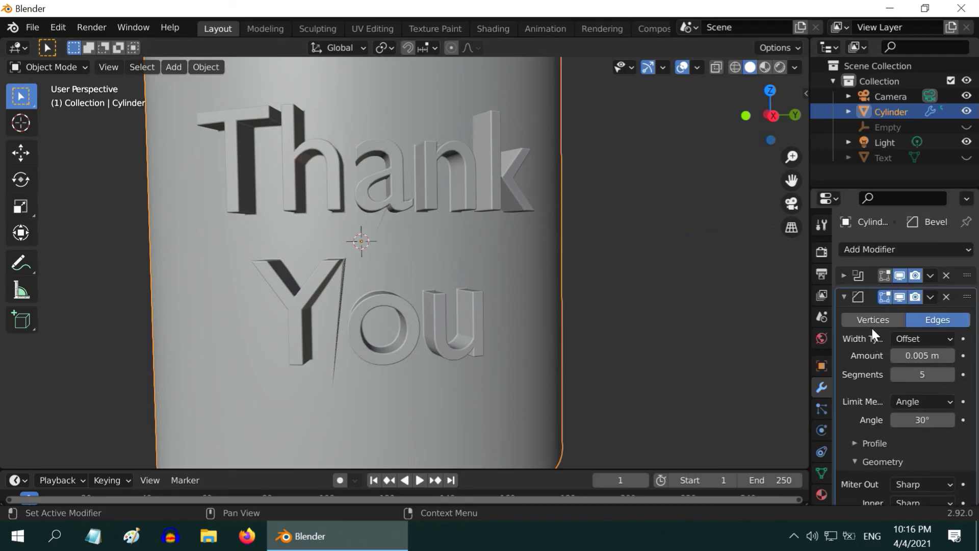
Step: Apply the cylinder's Boolean Union modifier, then put the cylinder into Edit Mode
click(843, 274)
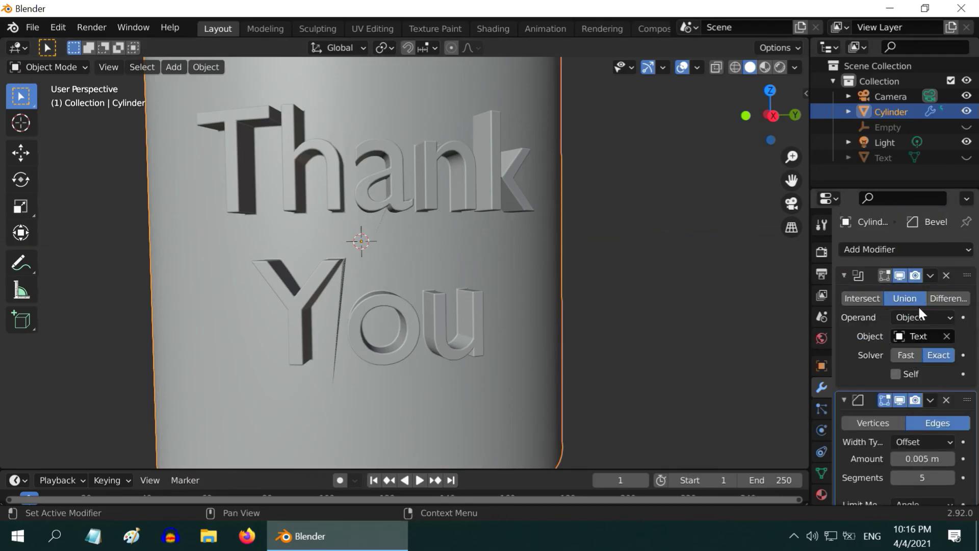
click(929, 275)
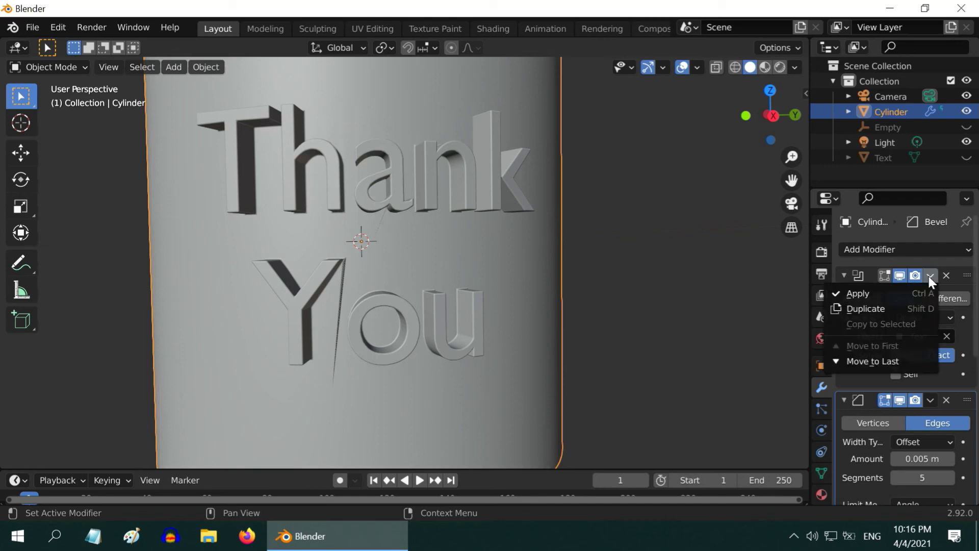
click(905, 293)
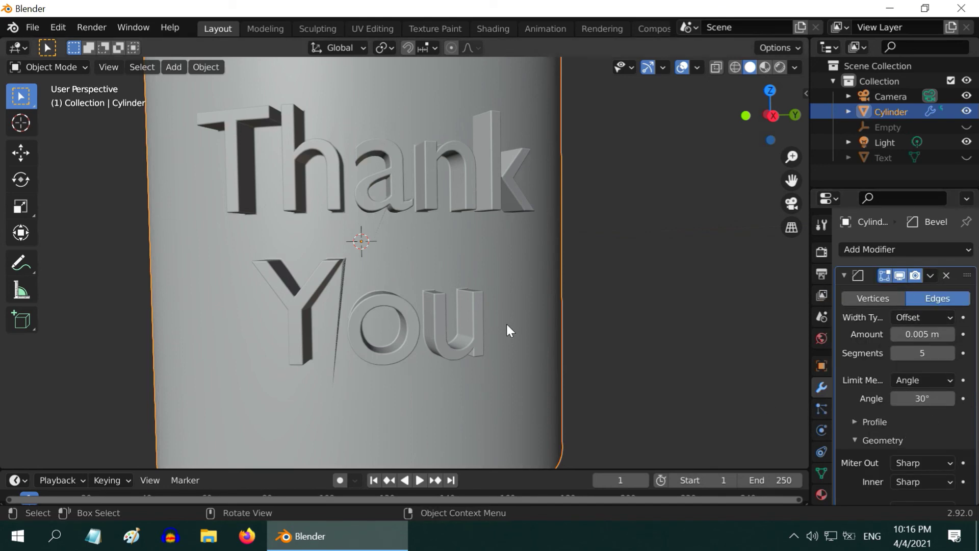
click(72, 66)
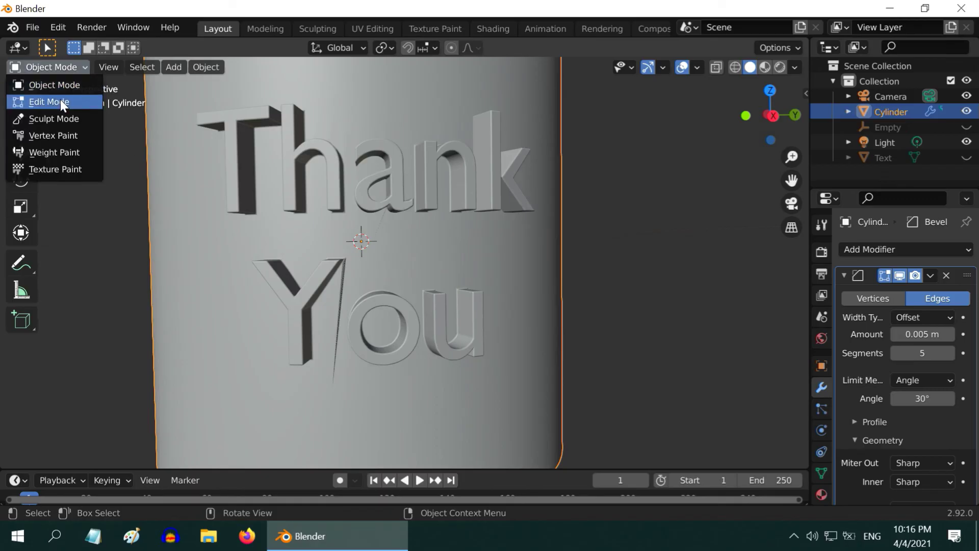
click(60, 100)
scroll(323, 295, up, 2)
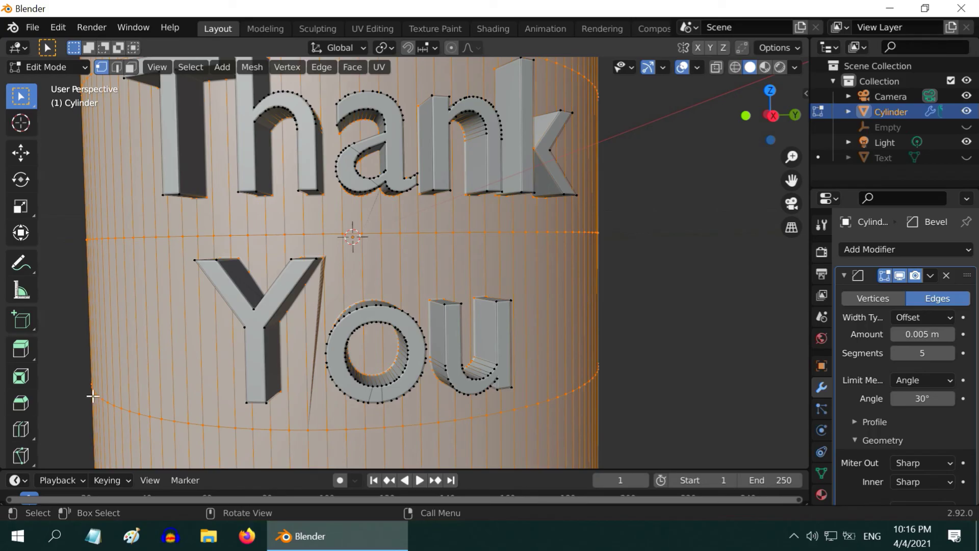
Step: With the Knife tool, cut new edges beside the Y's corner and confirm
click(21, 456)
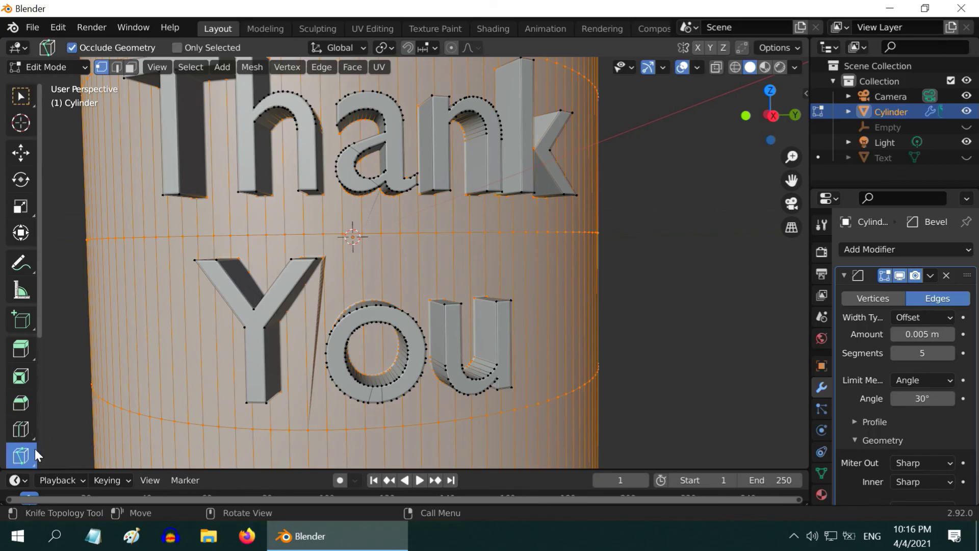
click(307, 325)
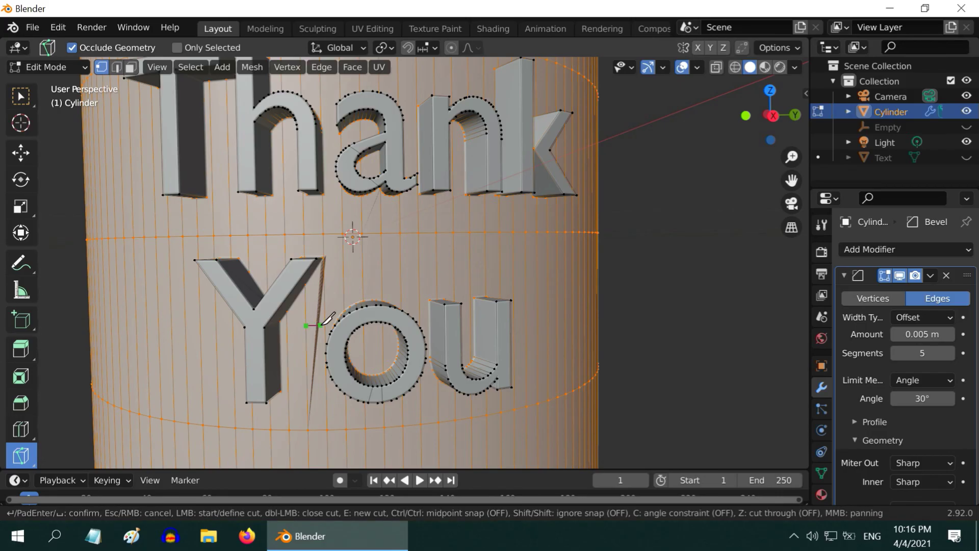
click(325, 326)
click(307, 327)
click(308, 430)
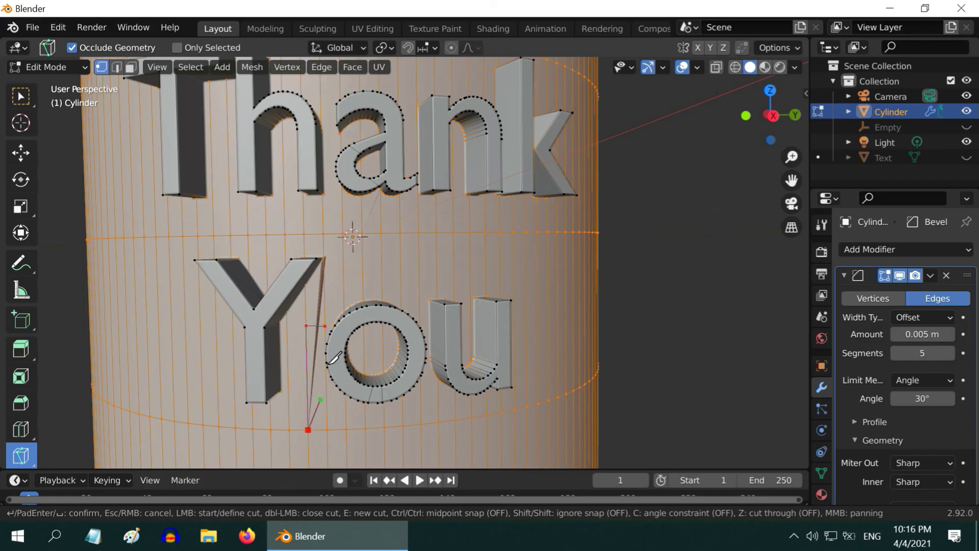
click(326, 325)
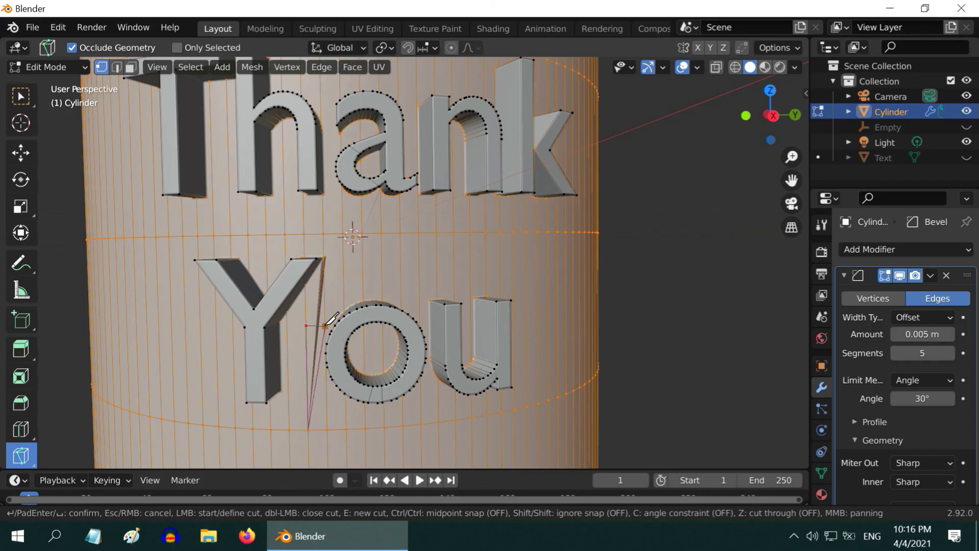
key(Return)
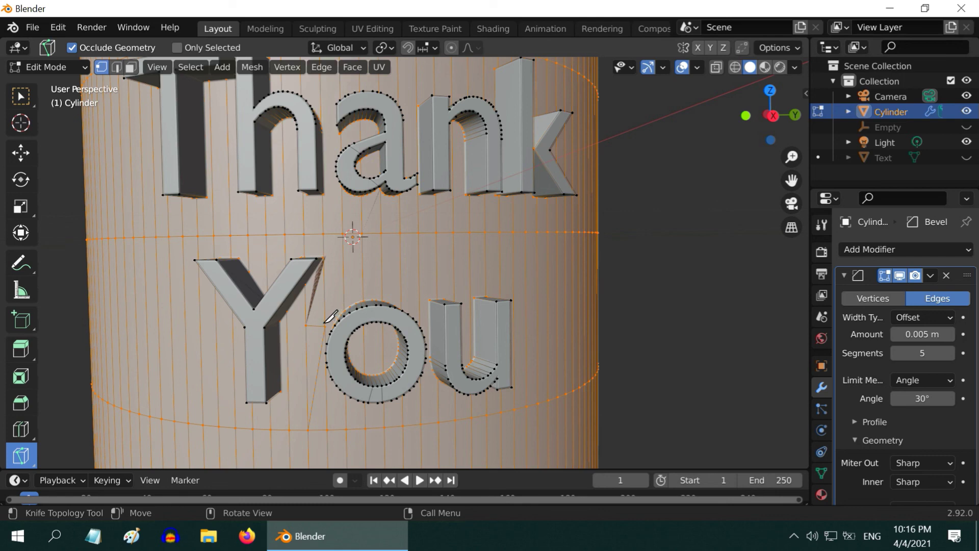
Step: Make a second knife cut between the Y and o, then inspect the letters from below
click(306, 325)
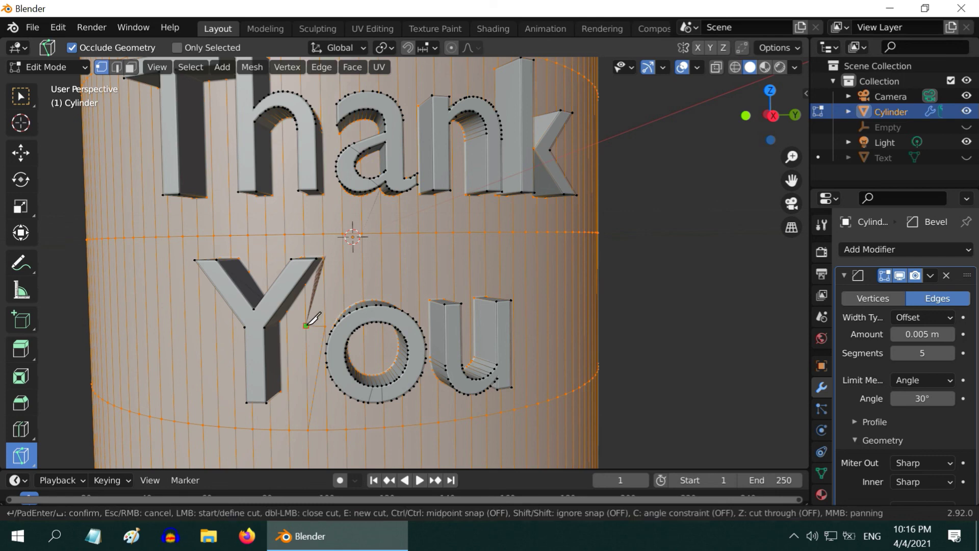
click(325, 293)
click(304, 285)
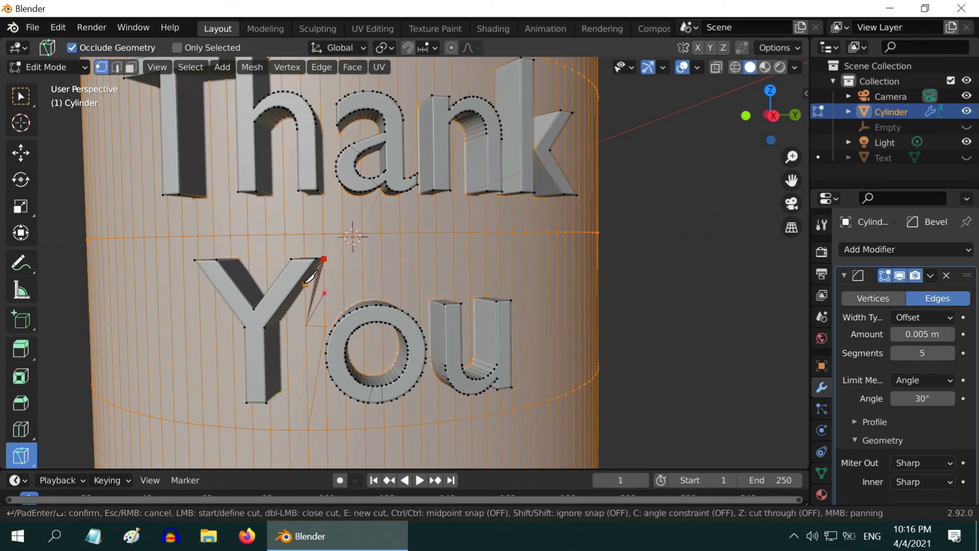
click(307, 325)
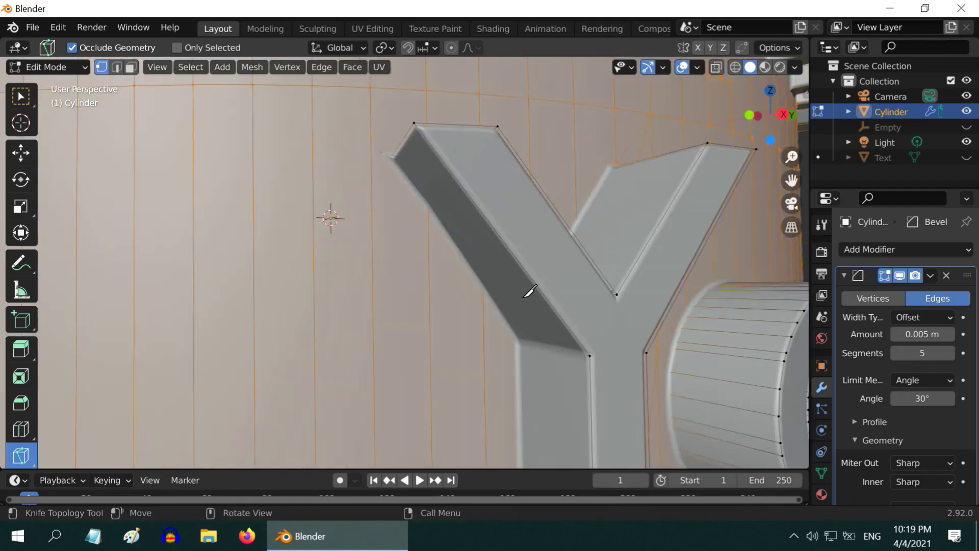
scroll(525, 295, down, 3)
middle_drag(521, 294, 489, 295)
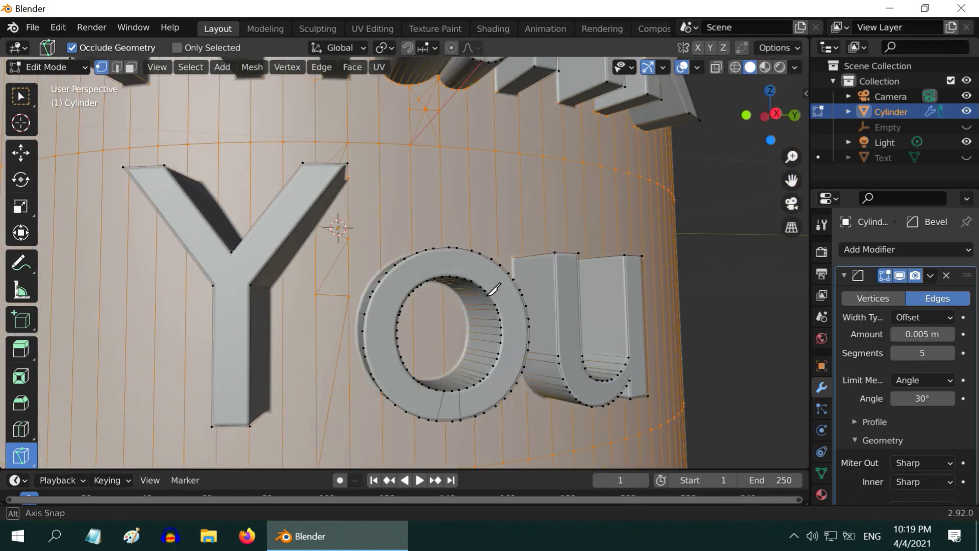
scroll(493, 290, down, 8)
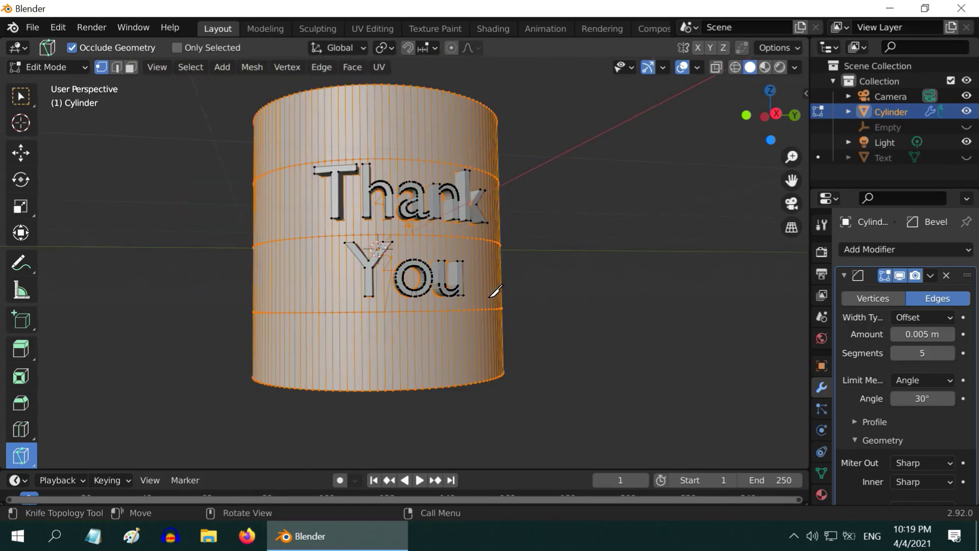
scroll(496, 292, up, 3)
middle_drag(495, 292, 465, 330)
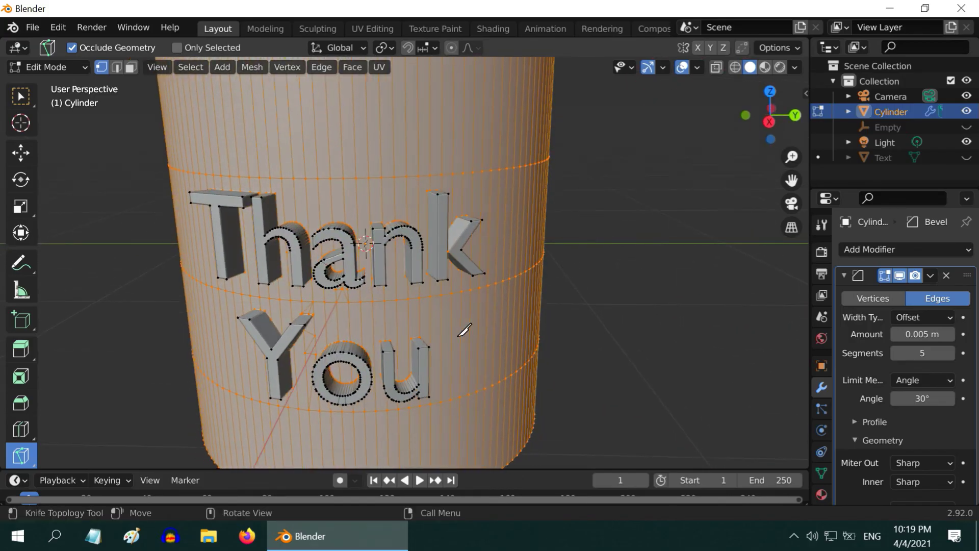
Step: Switch the cylinder to Object Mode and inspect the embossed Thank You lettering from the side
click(56, 67)
click(56, 86)
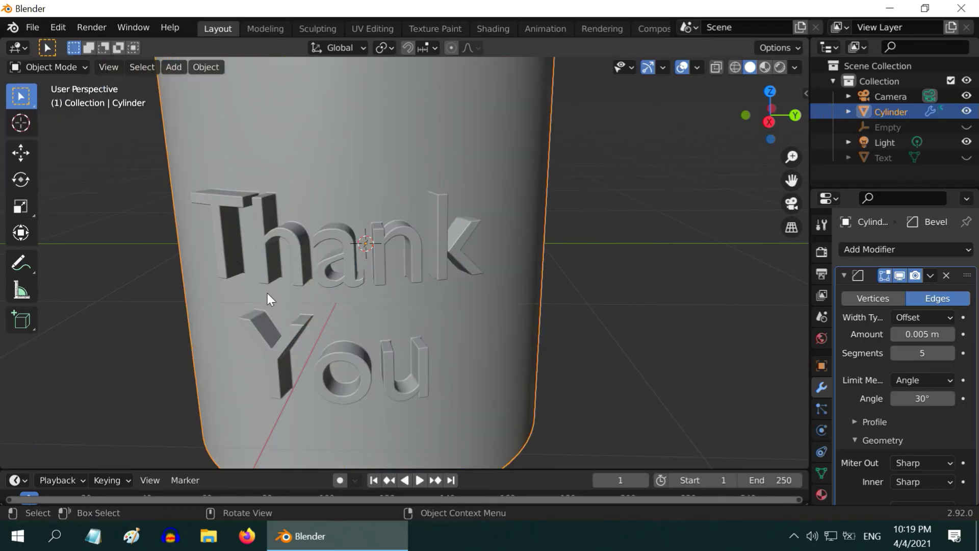
scroll(366, 338, up, 3)
middle_drag(267, 351, 327, 360)
scroll(261, 307, down, 3)
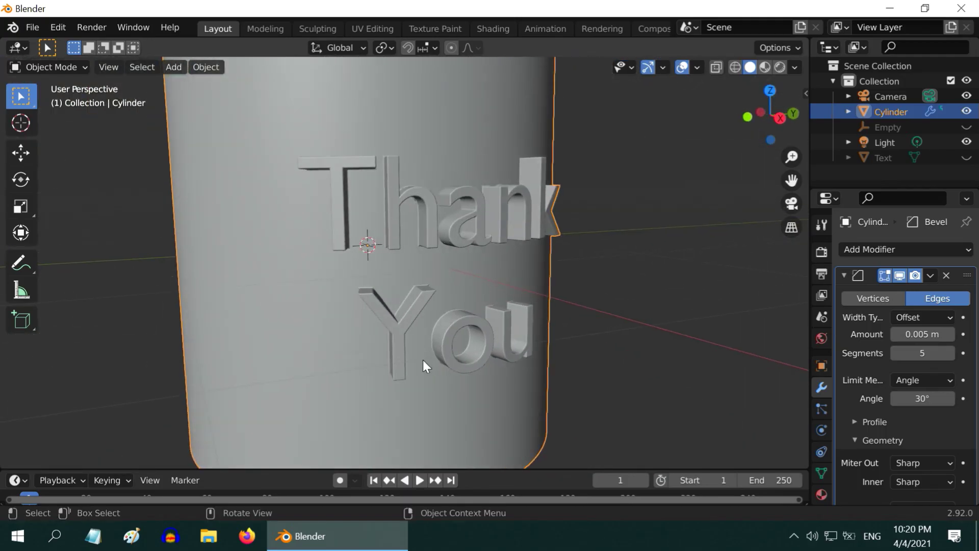
scroll(608, 393, up, 3)
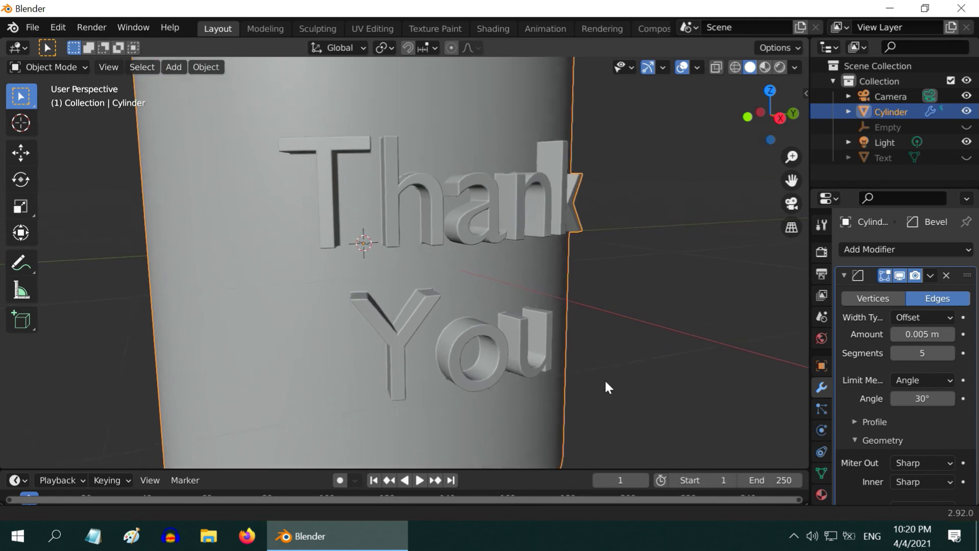
scroll(602, 365, up, 3)
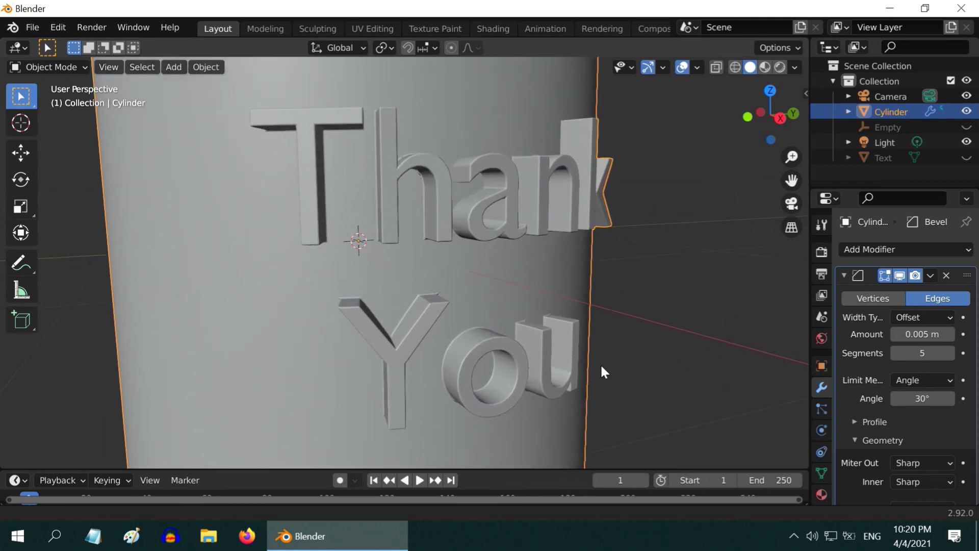